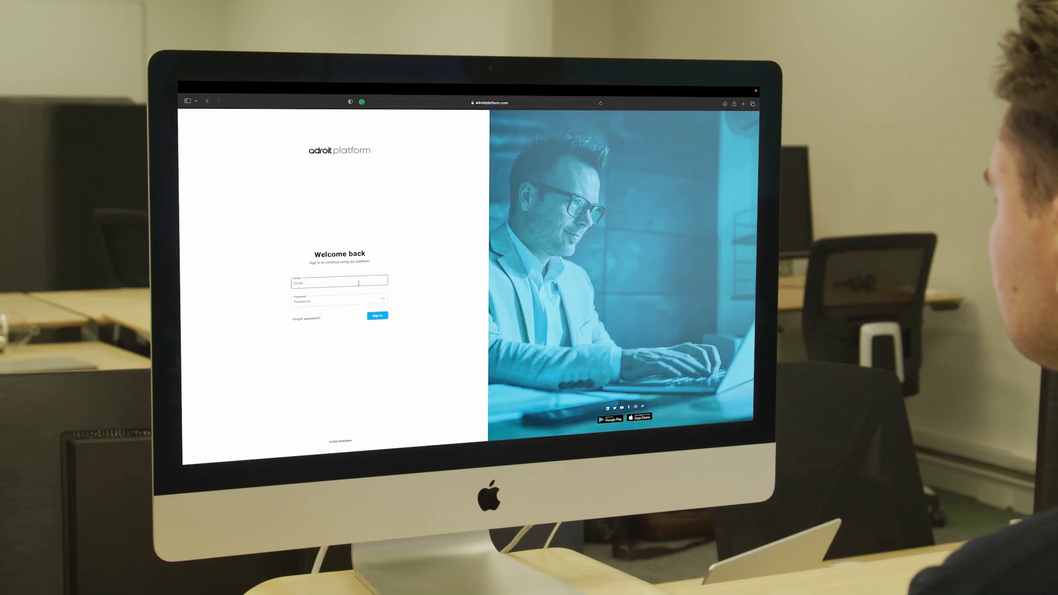
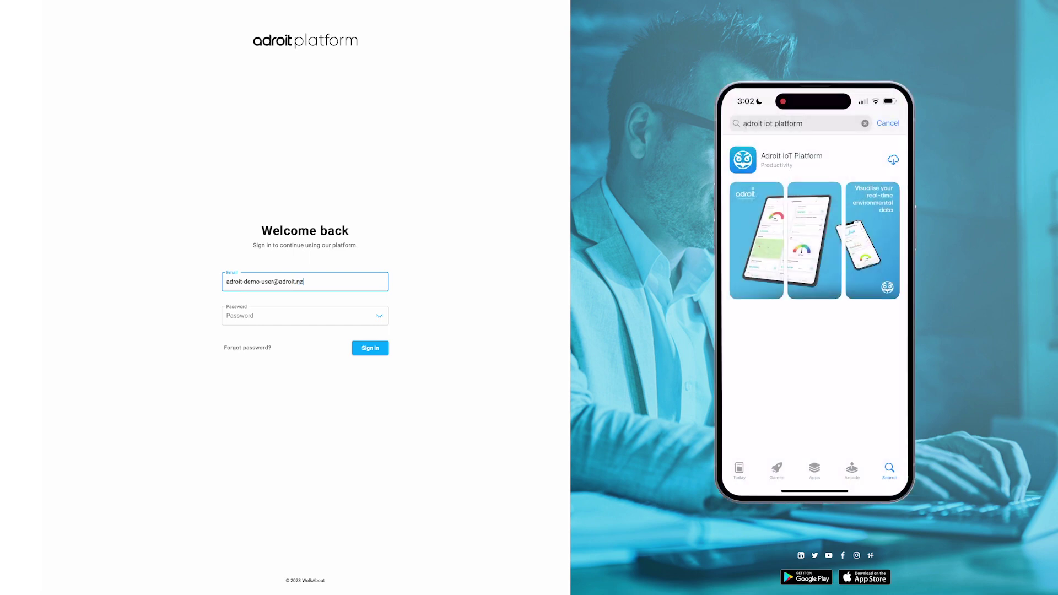
Step: Sign in with the demo account's email and its saved autofilled password
left_click(324, 314)
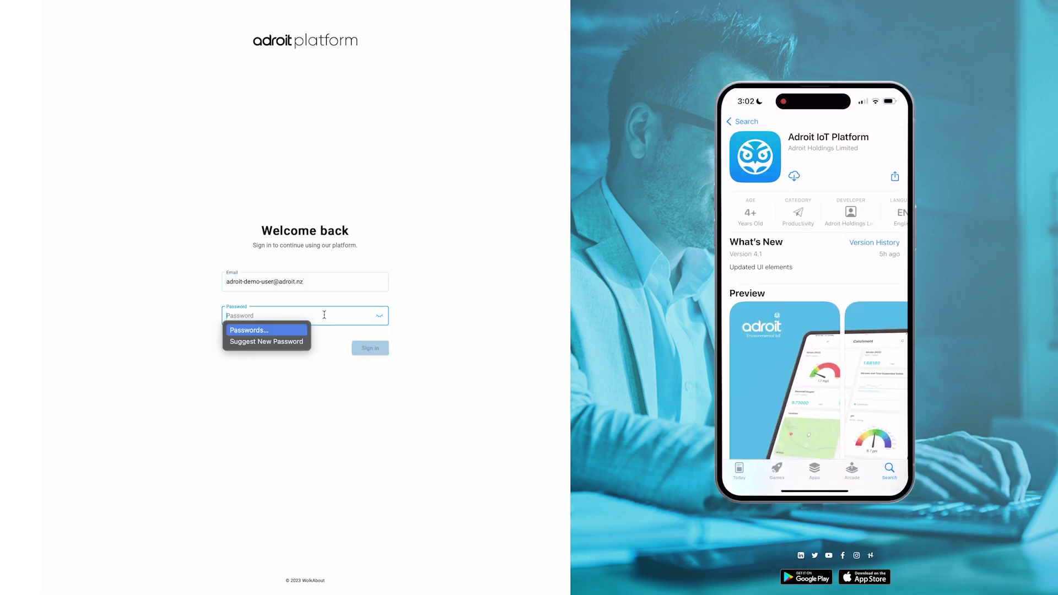
key("super+v")
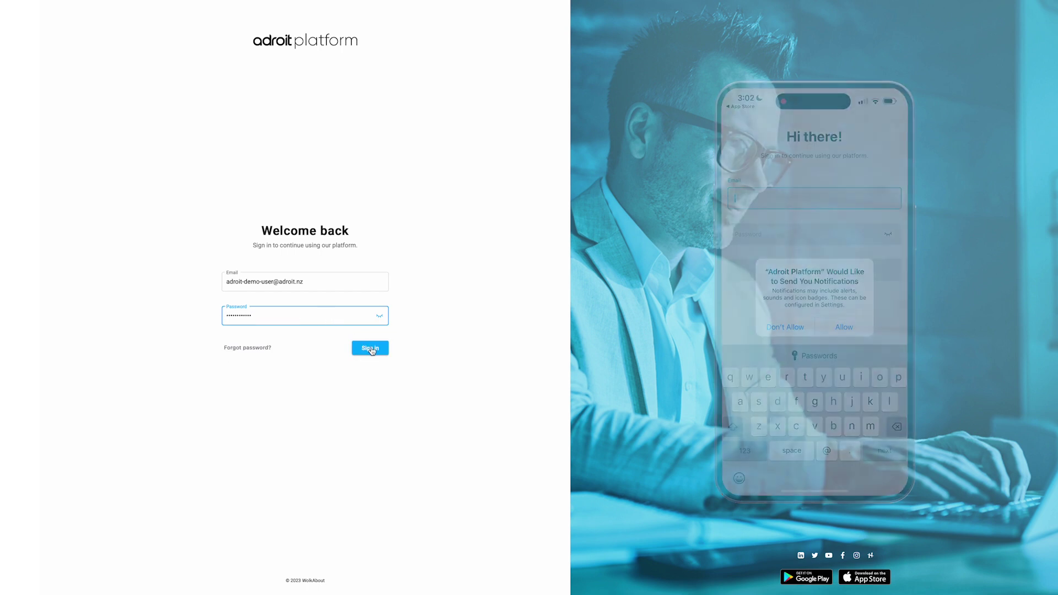
left_click(371, 350)
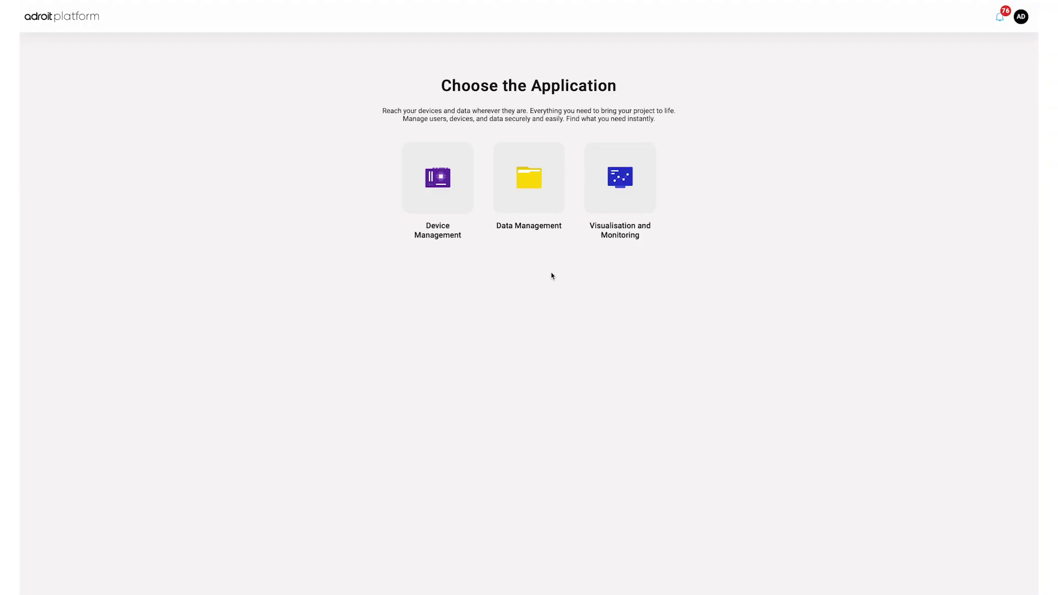
Step: Check the recent noise alarms, then open Account settings from the AD avatar menu
left_click(996, 22)
mouse_move(927, 92)
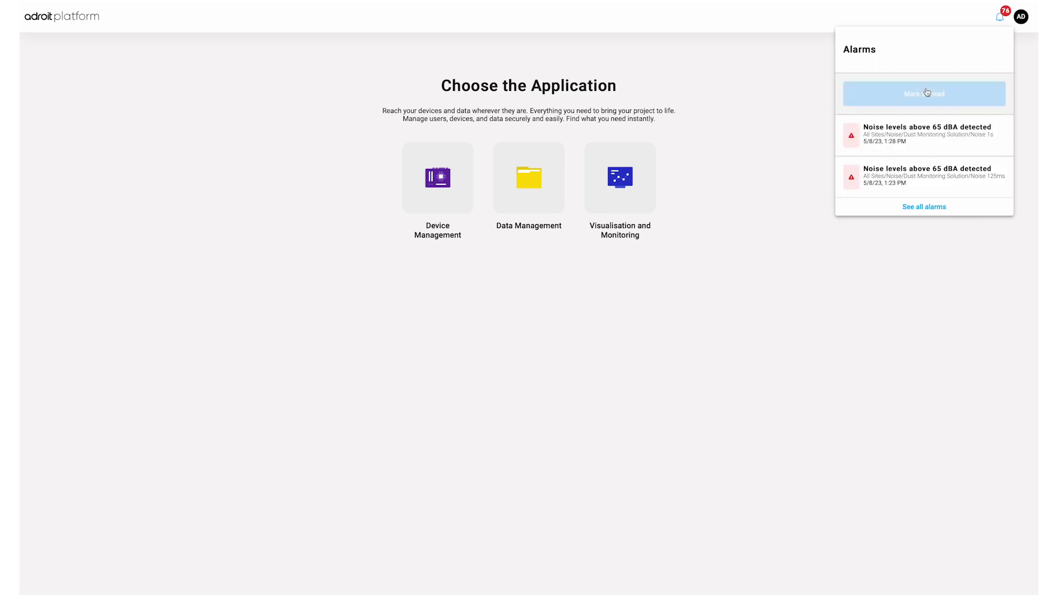
left_click(1000, 21)
left_click(1017, 24)
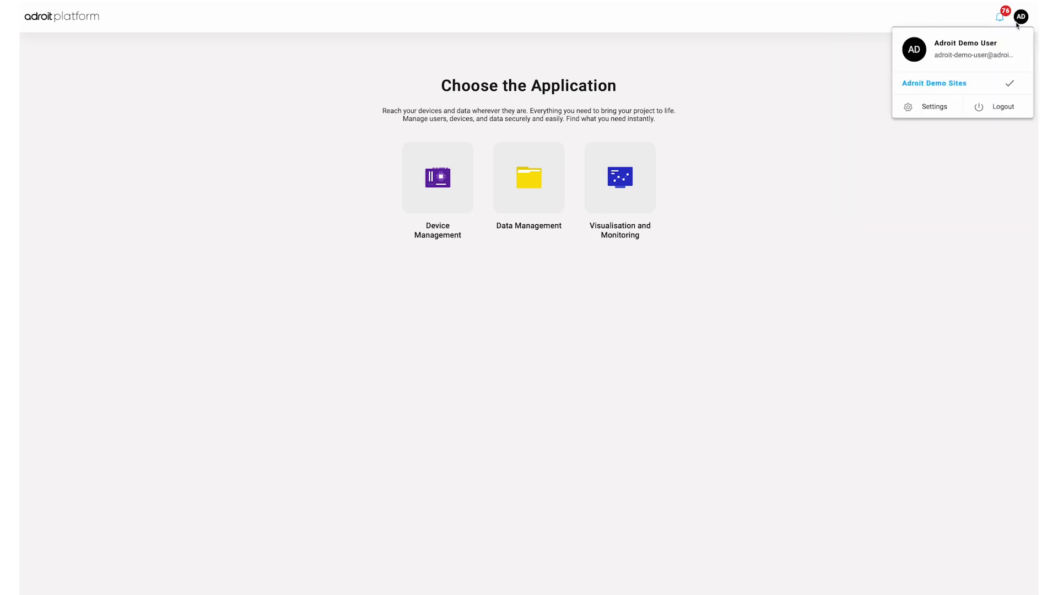
left_click(952, 111)
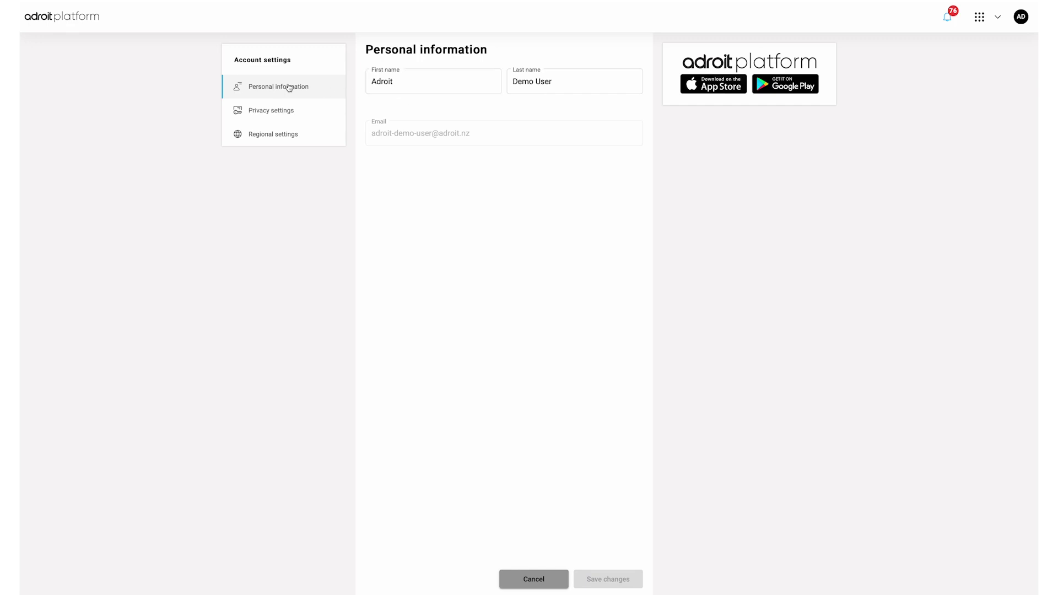
Step: Go to Regional settings and keep the timezone as Pacific/Auckland
left_click(291, 111)
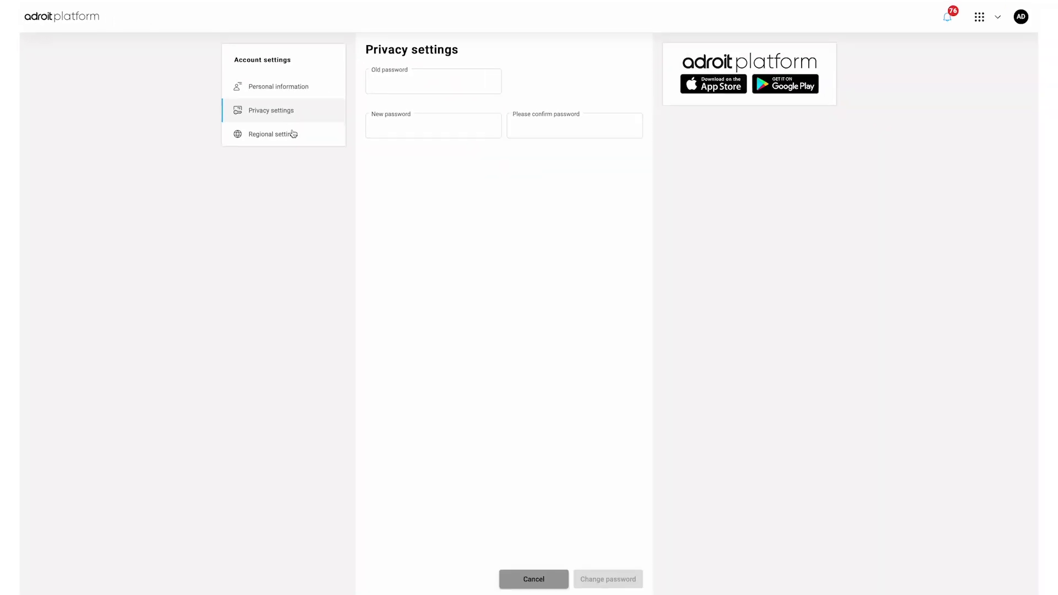
left_click(292, 136)
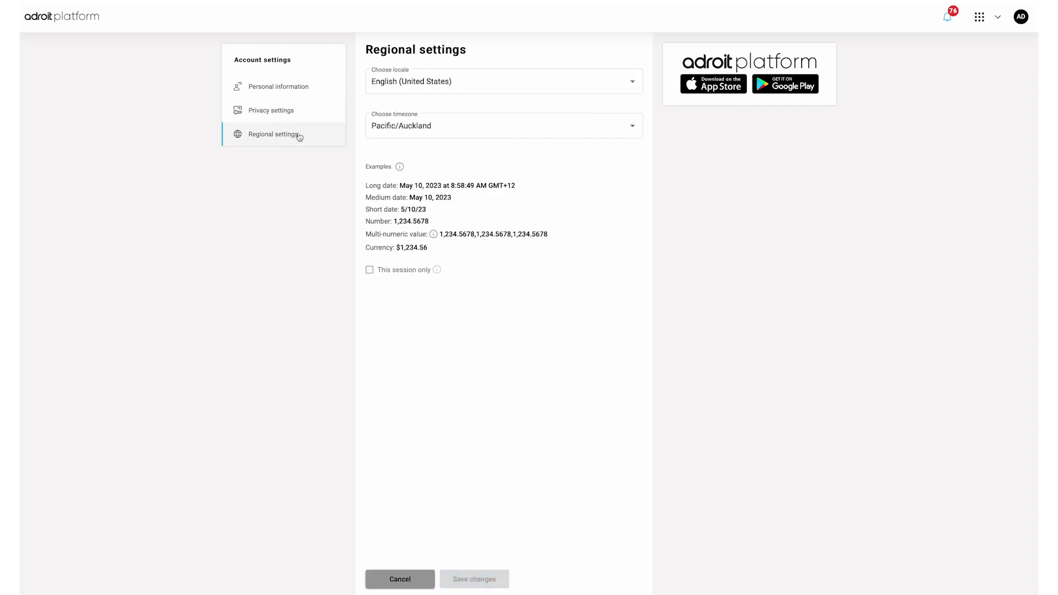
left_click(451, 127)
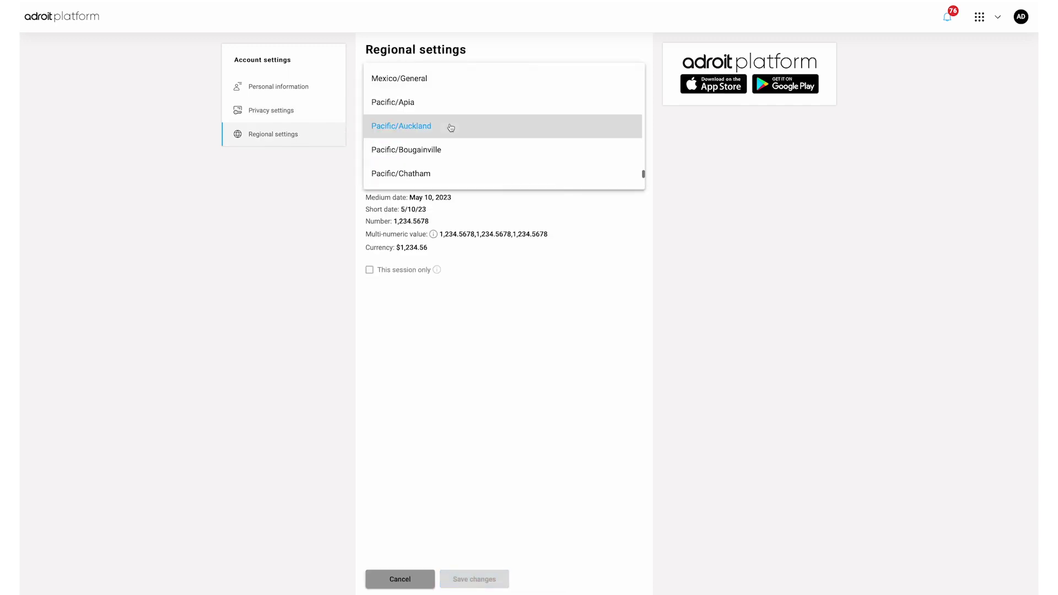
left_click(446, 131)
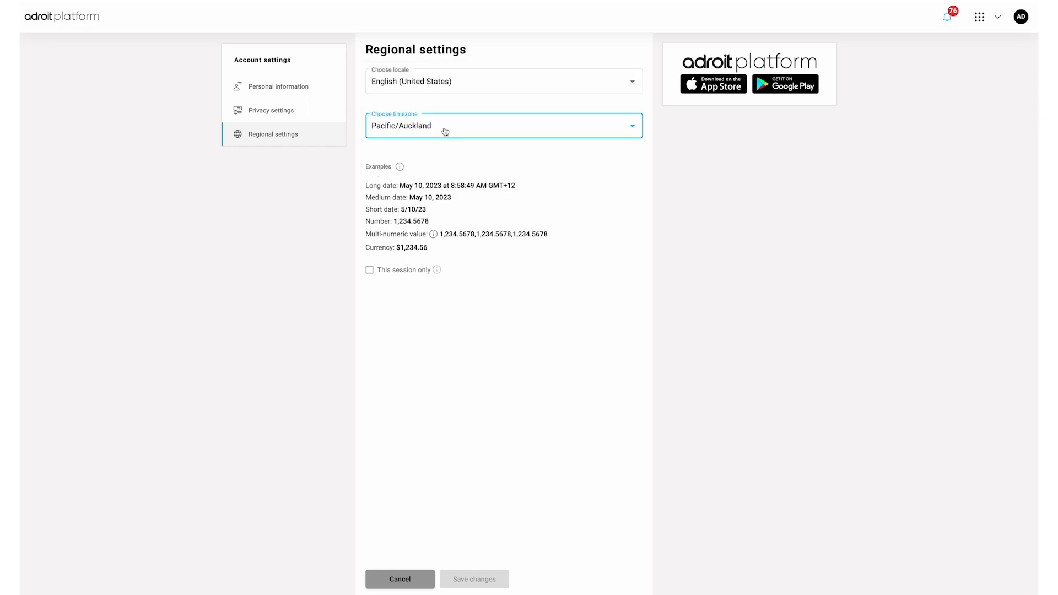
Step: Cancel the Regional settings page, discarding any changes
left_click(401, 580)
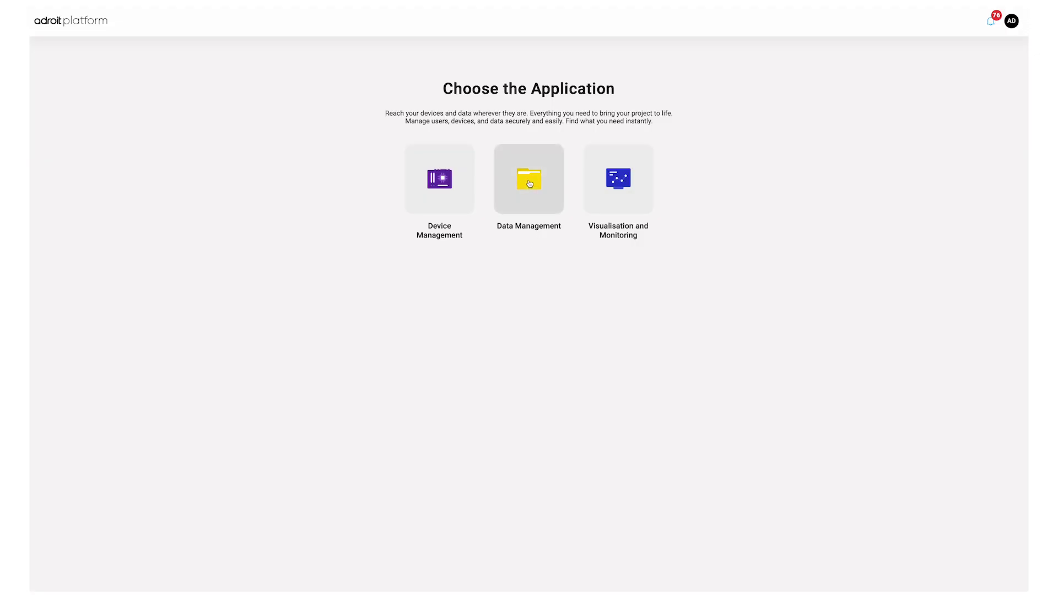
Step: Open the Data Management application from the application chooser
left_click(529, 183)
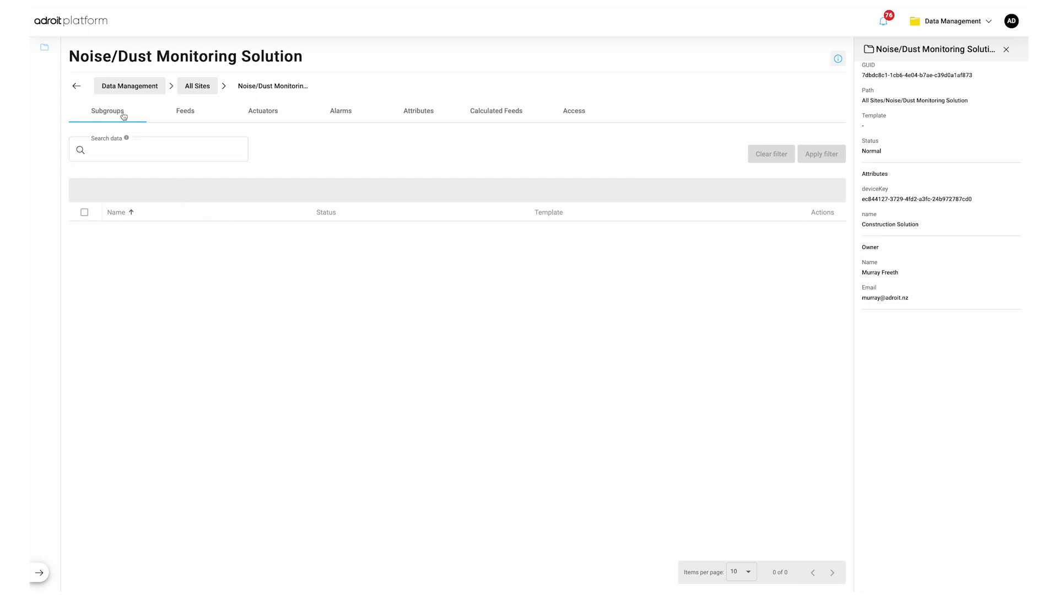
Step: List the group's feeds at 100 per page and open the Noise 1s feed's details
left_click(192, 115)
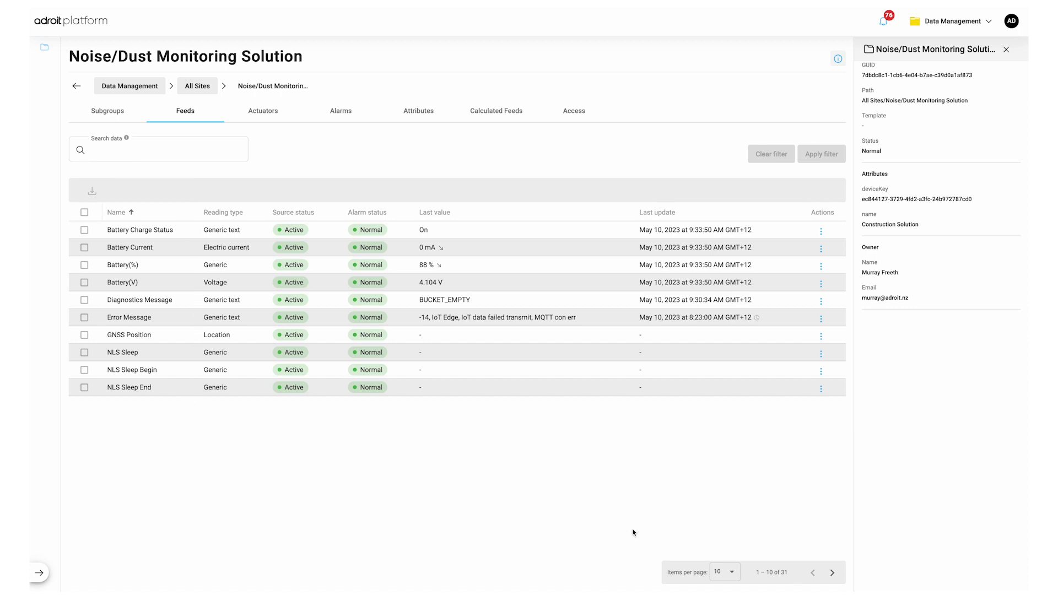
left_click(725, 572)
left_click(725, 568)
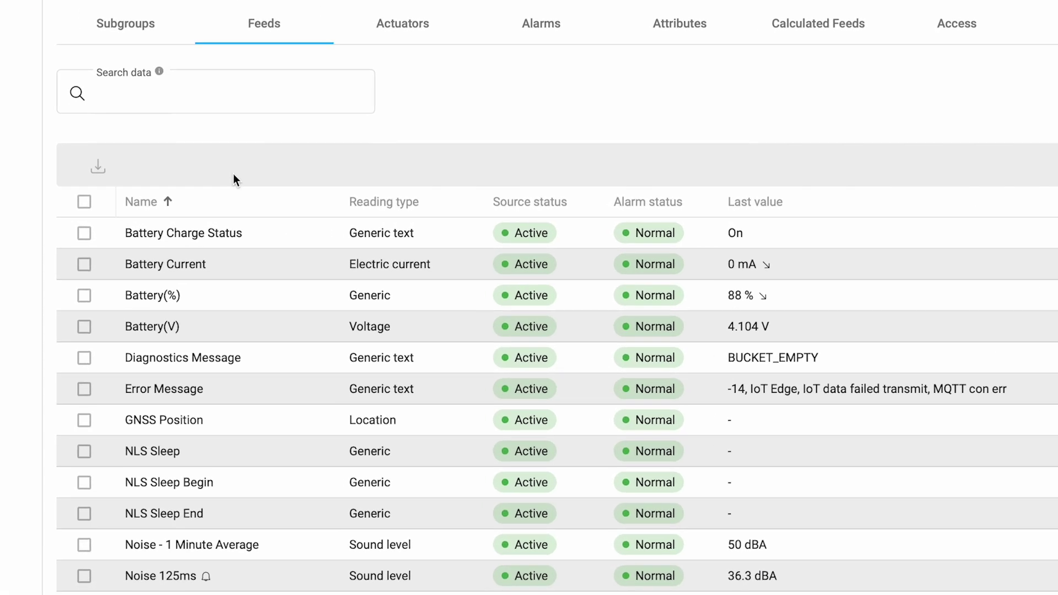
scroll(267, 520, "down", 3)
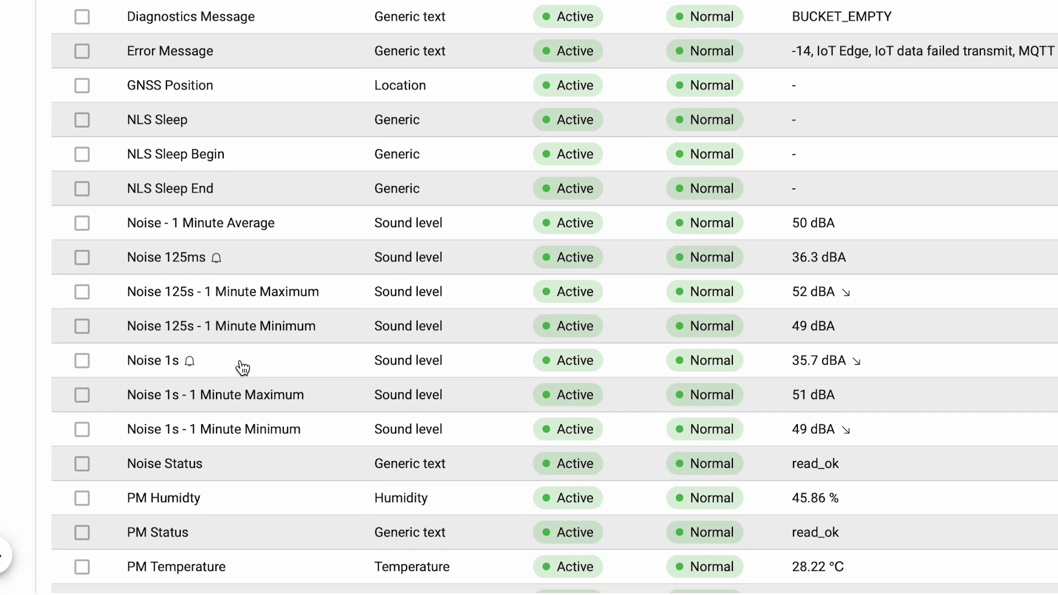
left_click(242, 368)
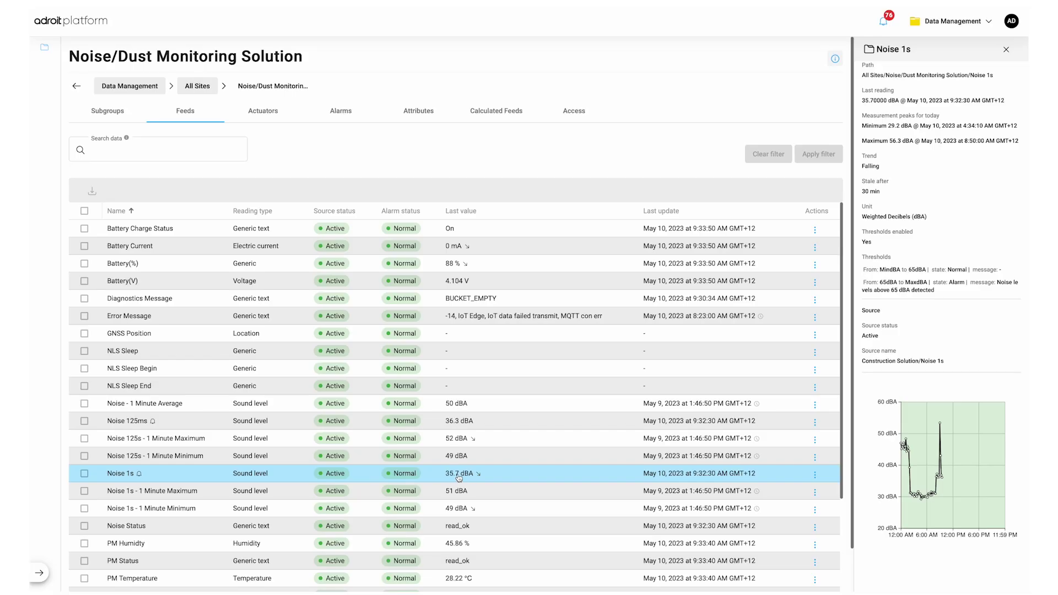
Step: Select all 31 feeds and download their raw data for May 10, 2023
left_click(85, 229)
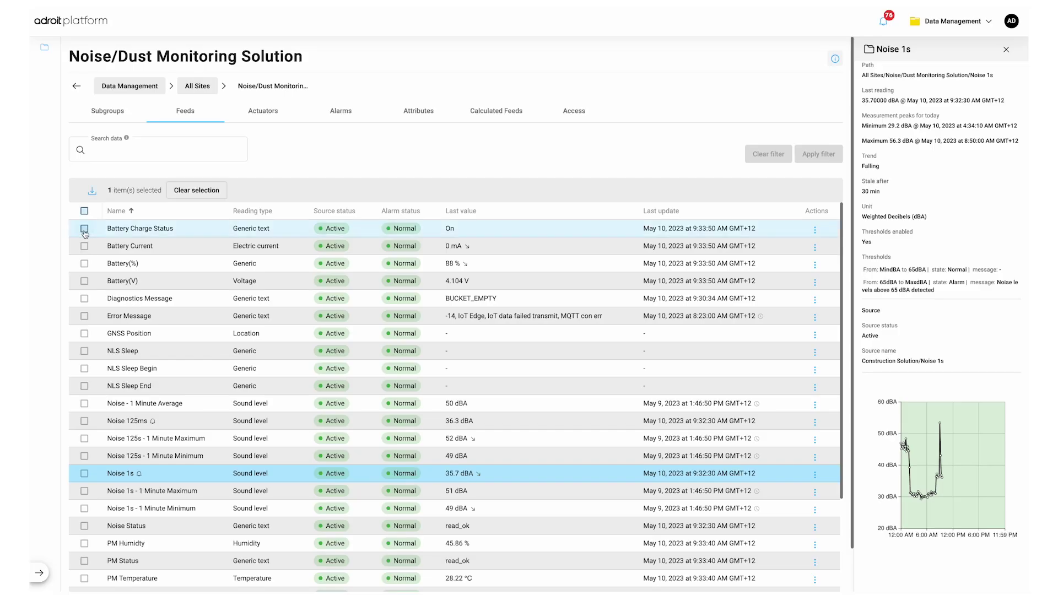
left_click(85, 245)
left_click(84, 263)
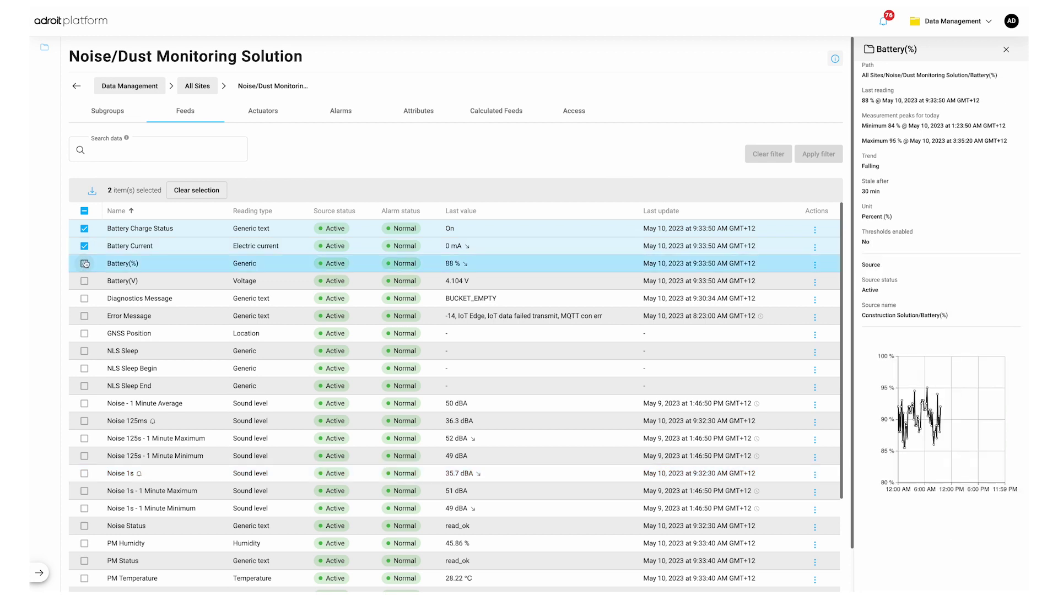
left_click(85, 212)
left_click(84, 211)
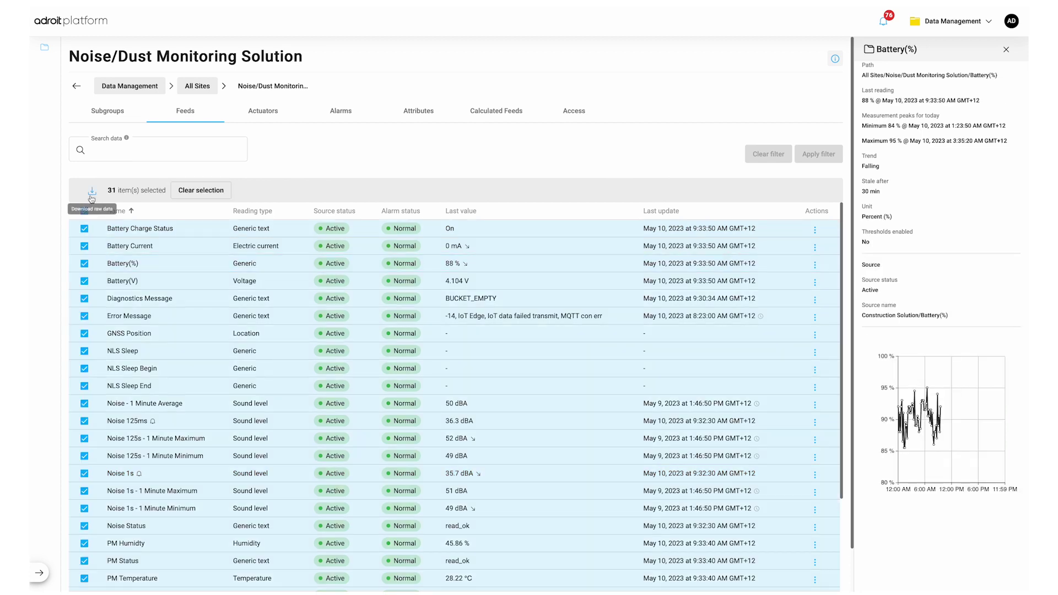
left_click(92, 191)
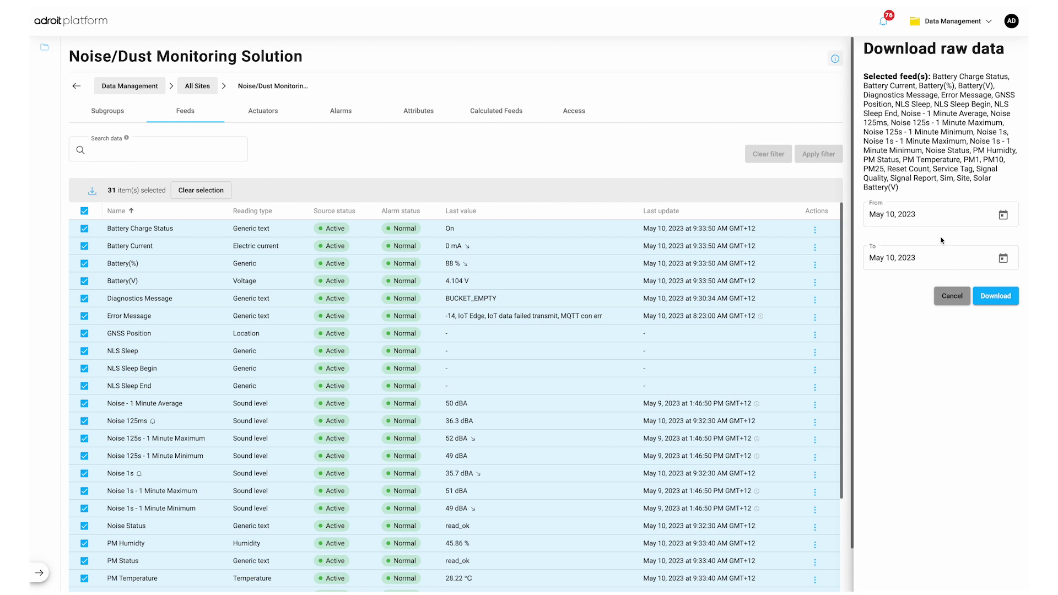
left_click(992, 296)
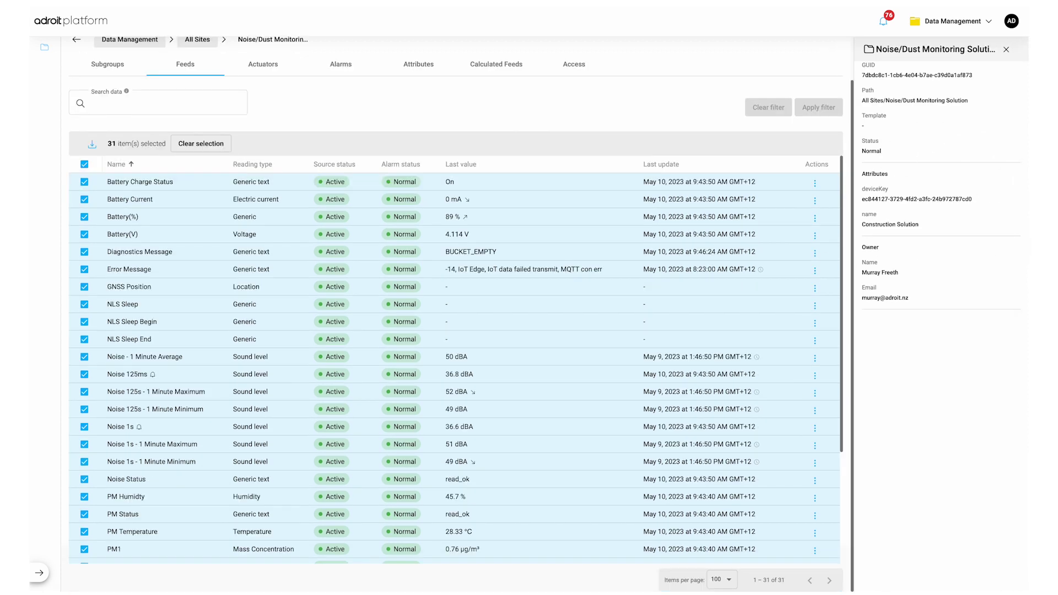
Step: Open the downloaded Battery Current readings CSV in Numbers
mouse_move(689, 585)
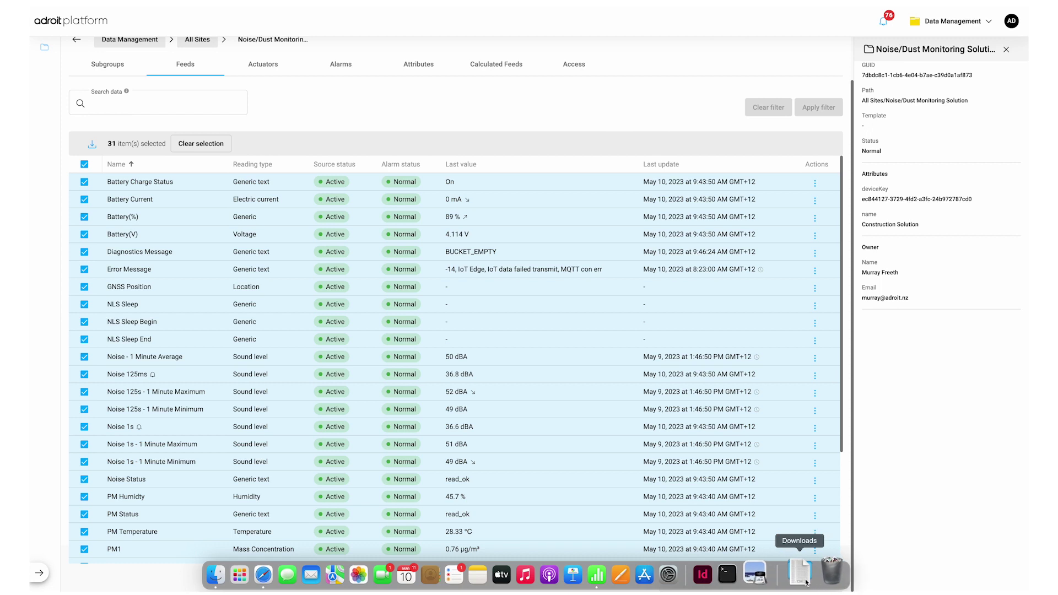
left_click(806, 583)
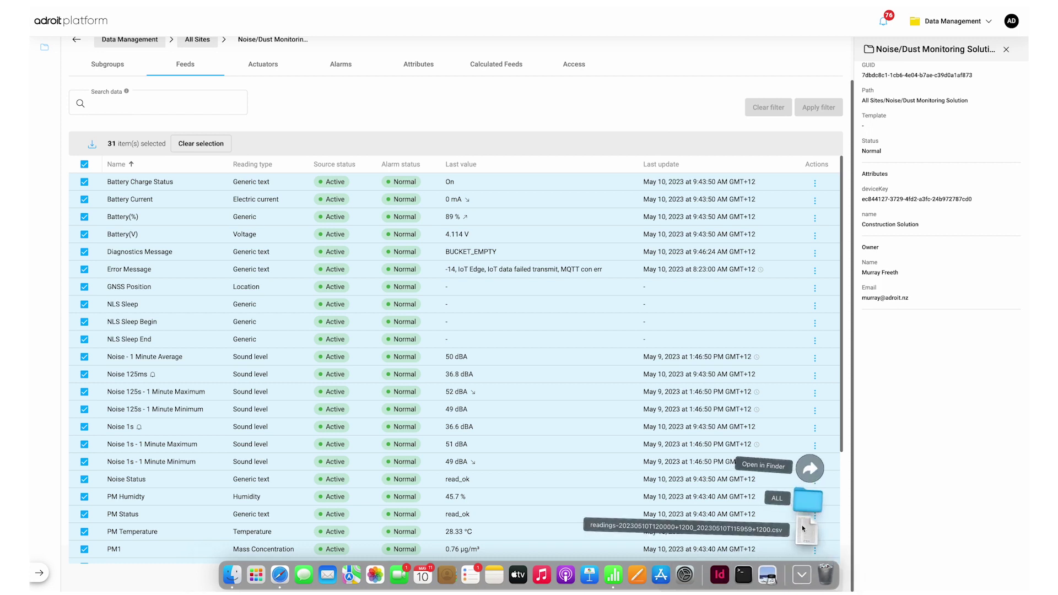
left_click(803, 528)
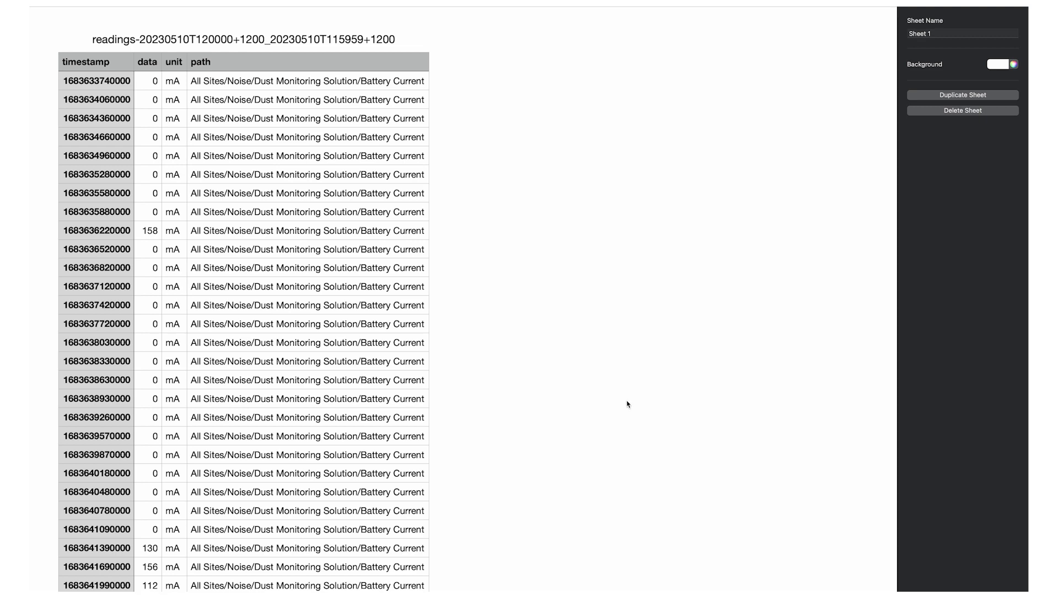
Step: Select the timestamp values and the whole path column, then switch back to the platform
left_click_drag(94, 65, 131, 305)
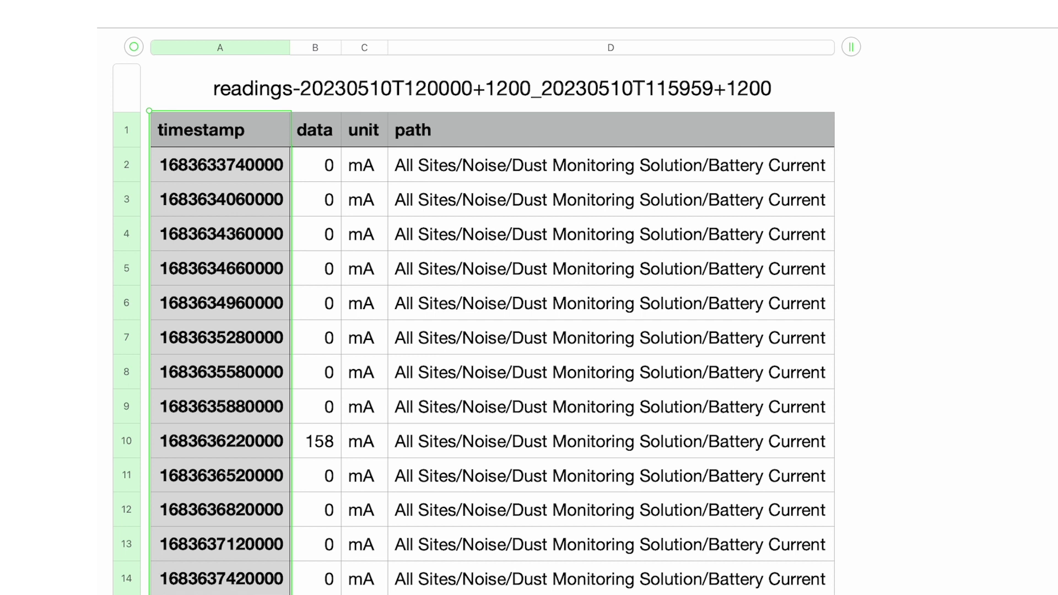
left_click_drag(487, 115, 469, 593)
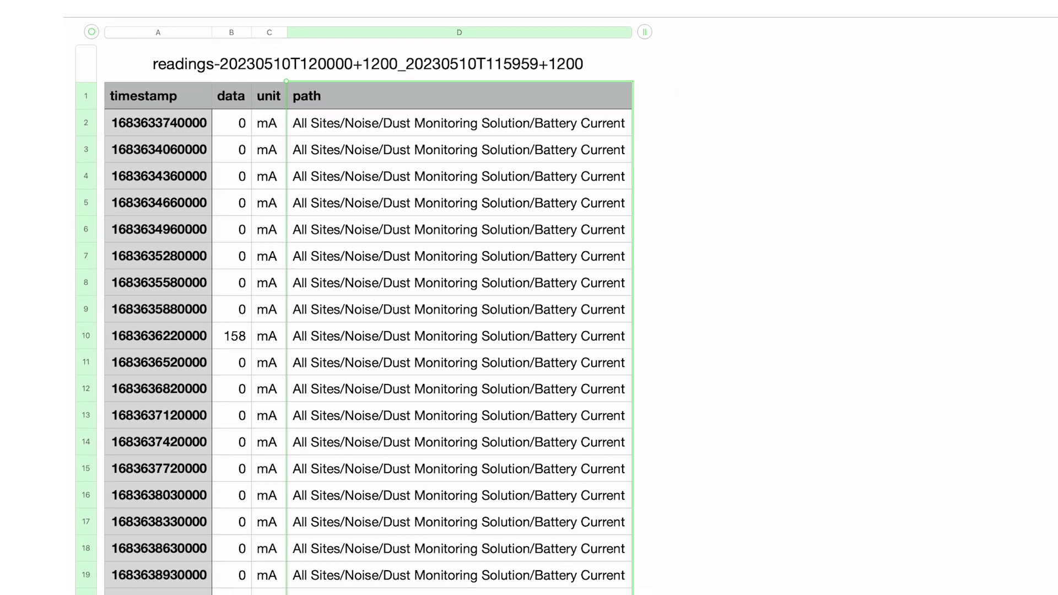
key("ctrl+Right")
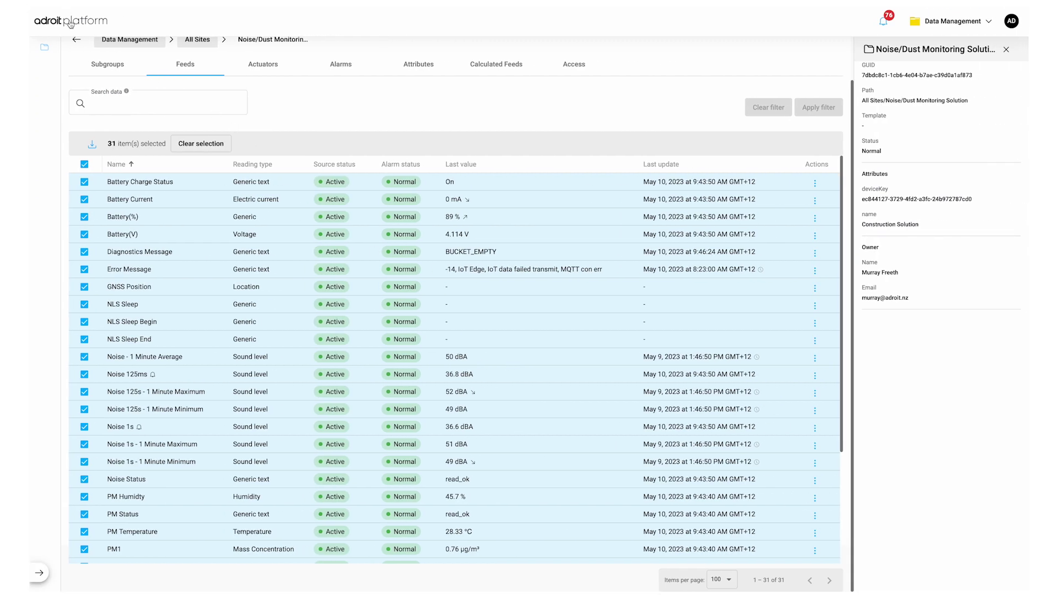
Step: Open Visualisation and Monitoring and switch dashboards to Site 2: Bore Monitoring via the title list
left_click(69, 22)
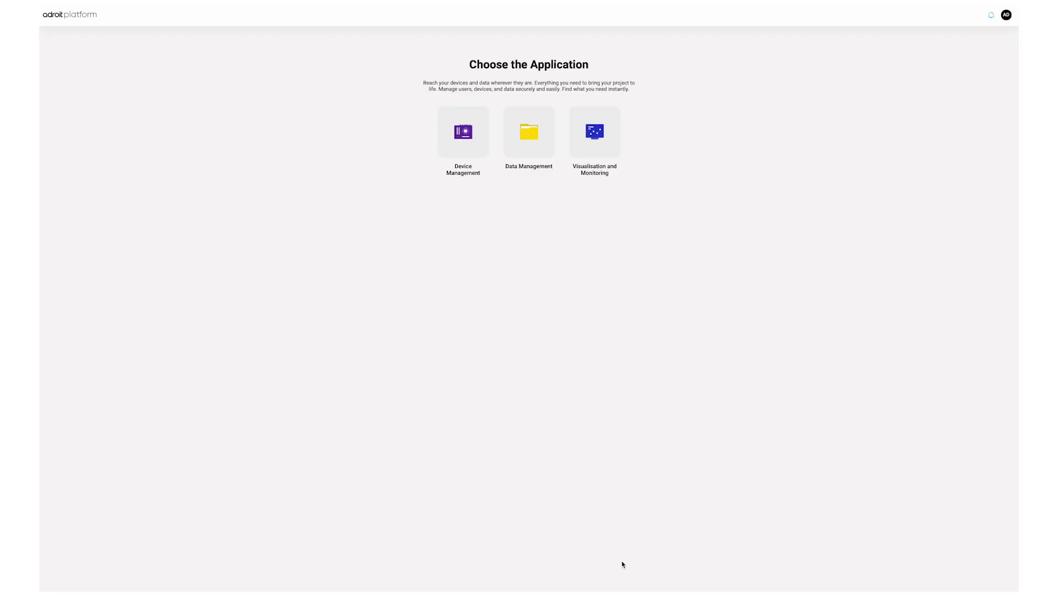
left_click(593, 141)
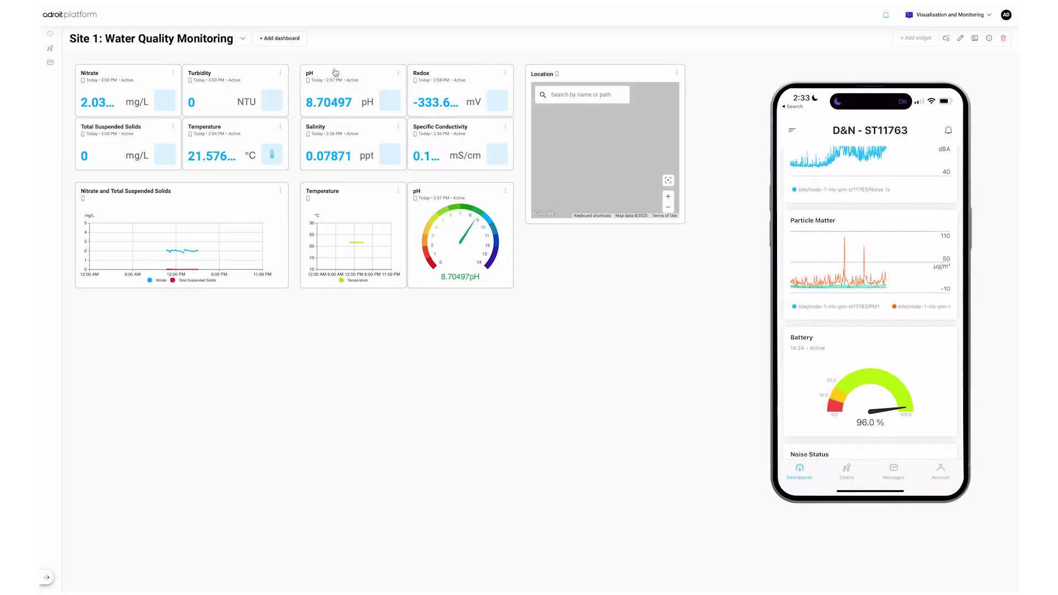
left_click(246, 40)
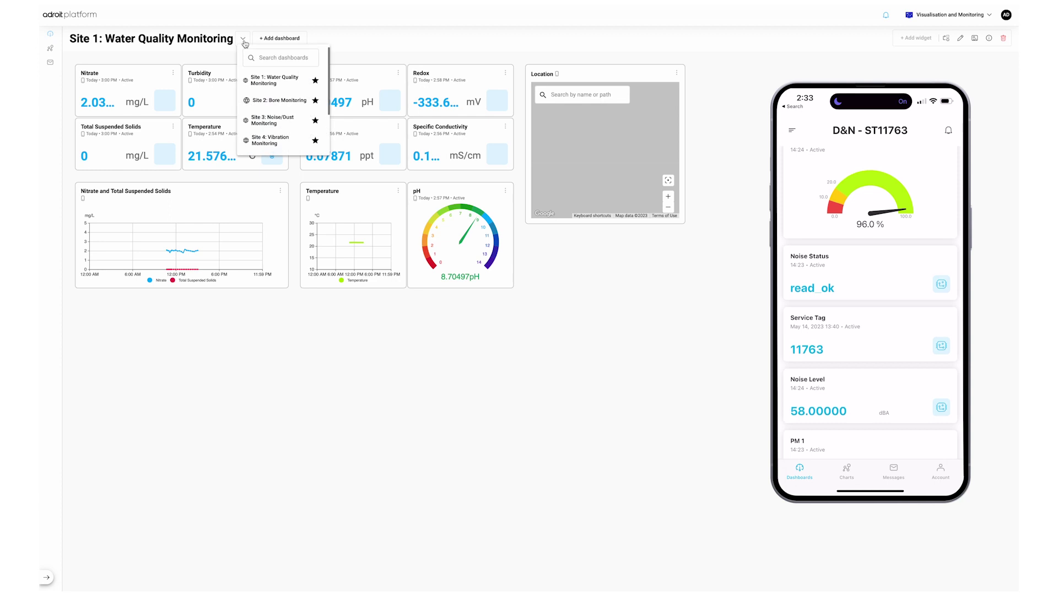
left_click(266, 107)
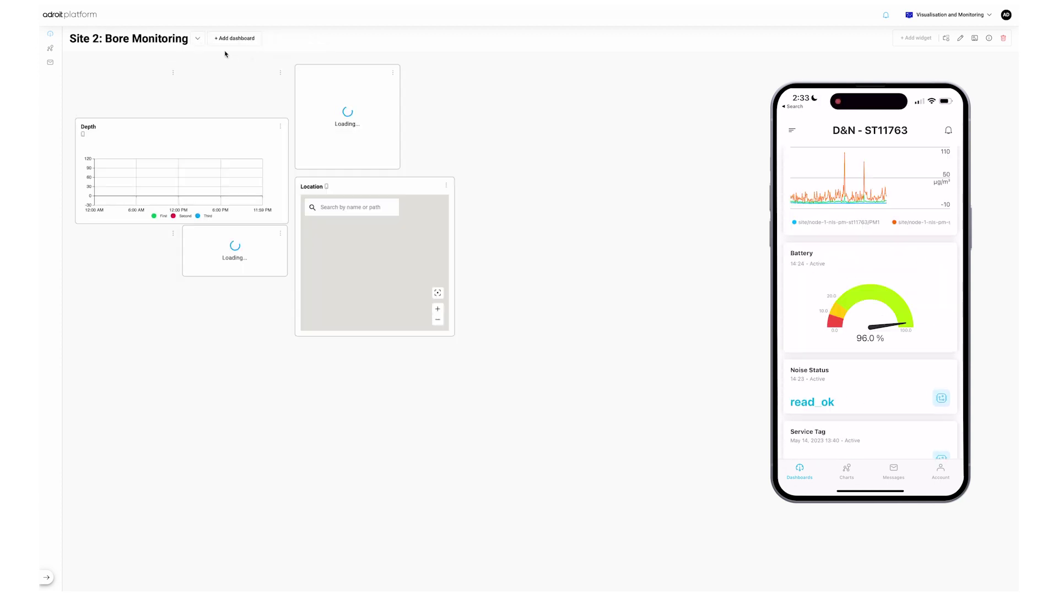
left_click(198, 39)
left_click(225, 105)
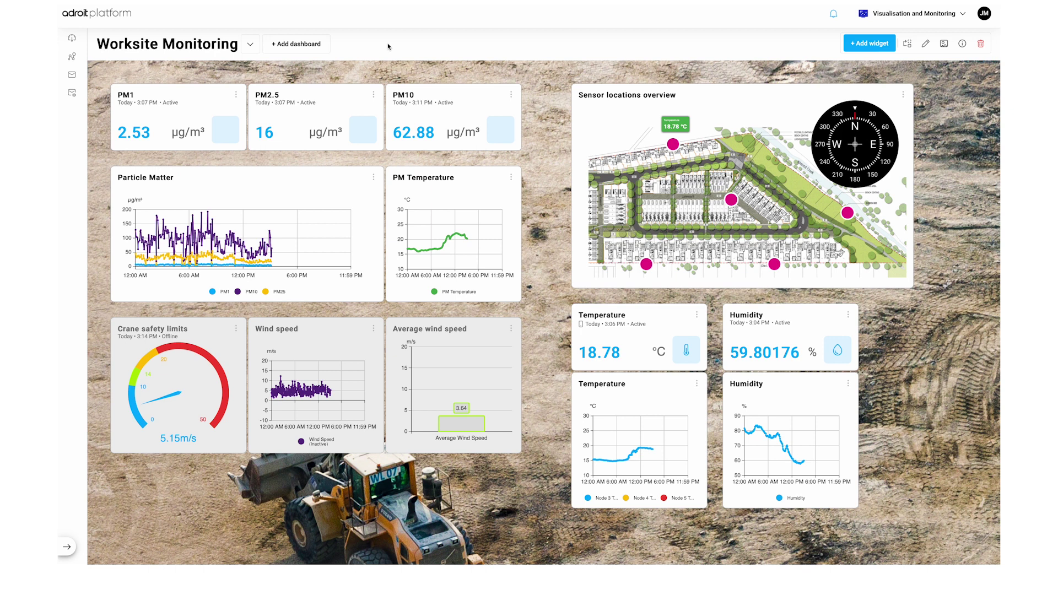
Step: Open the '+ Add dashboard' dropdown beside the Worksite Monitoring title
left_click(300, 47)
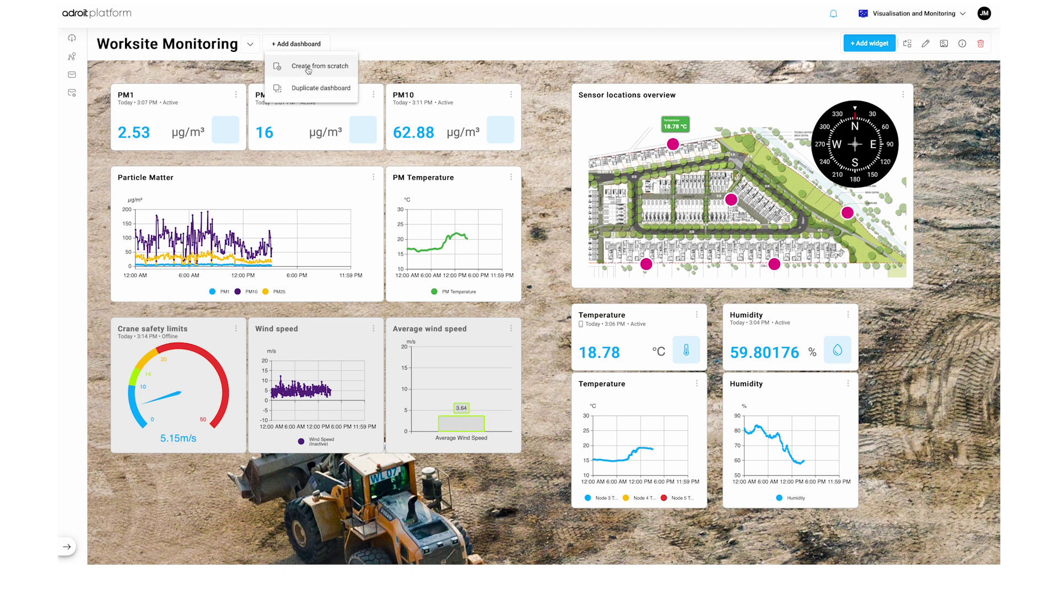
Step: Create a blank dashboard from scratch named 'New dashboard', Site scope, shared
left_click(308, 66)
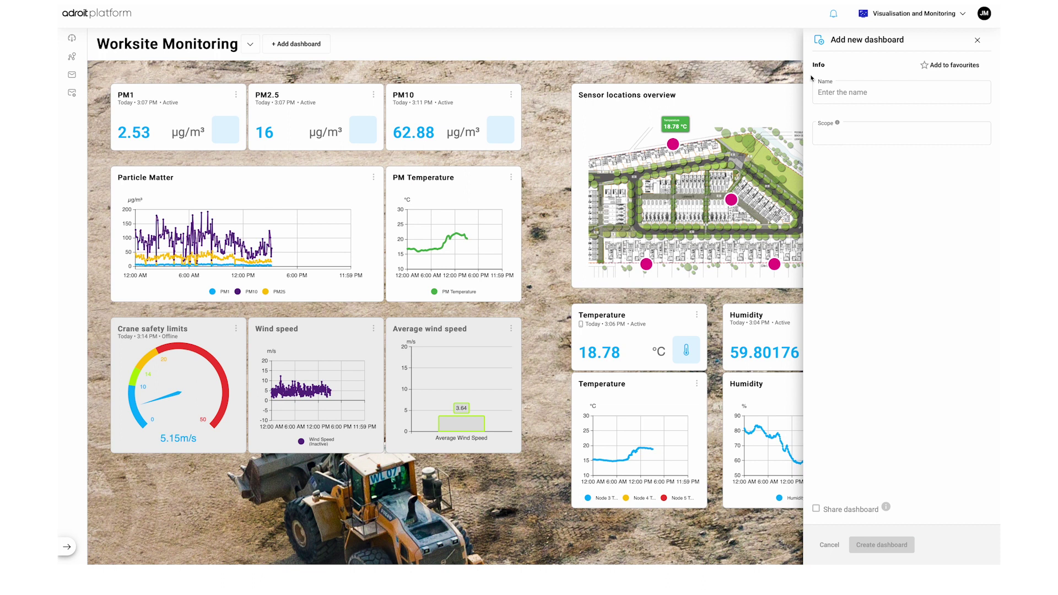
left_click(862, 92)
type("N")
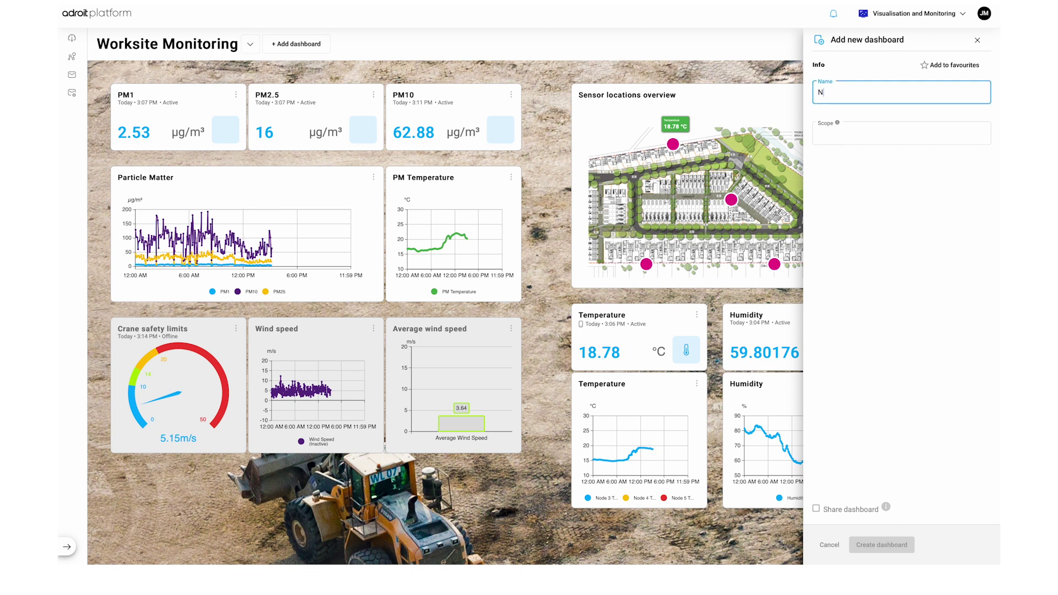
type("ew dashboard")
left_click(867, 124)
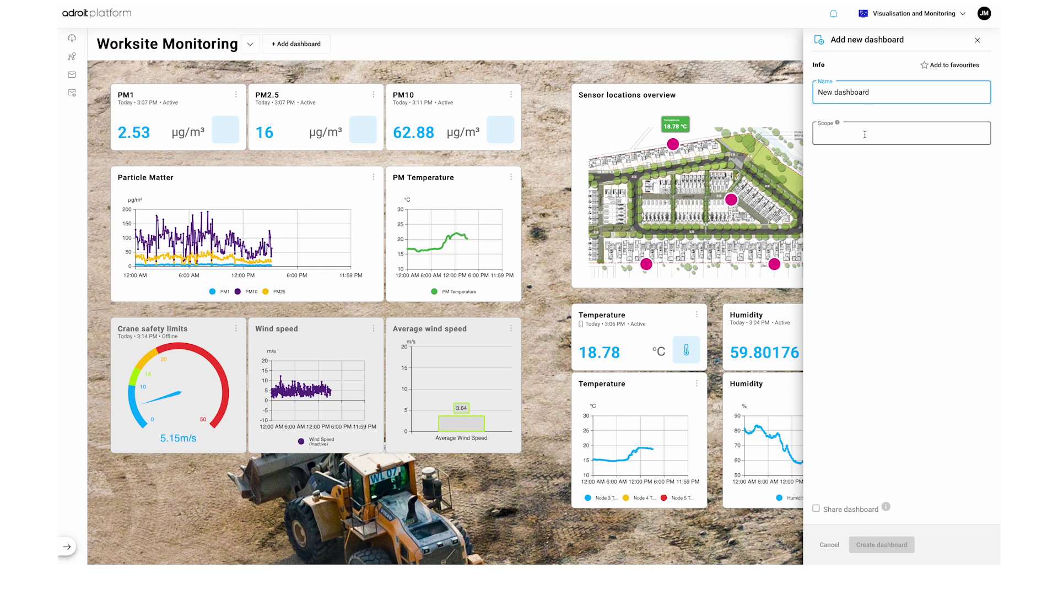
left_click(865, 156)
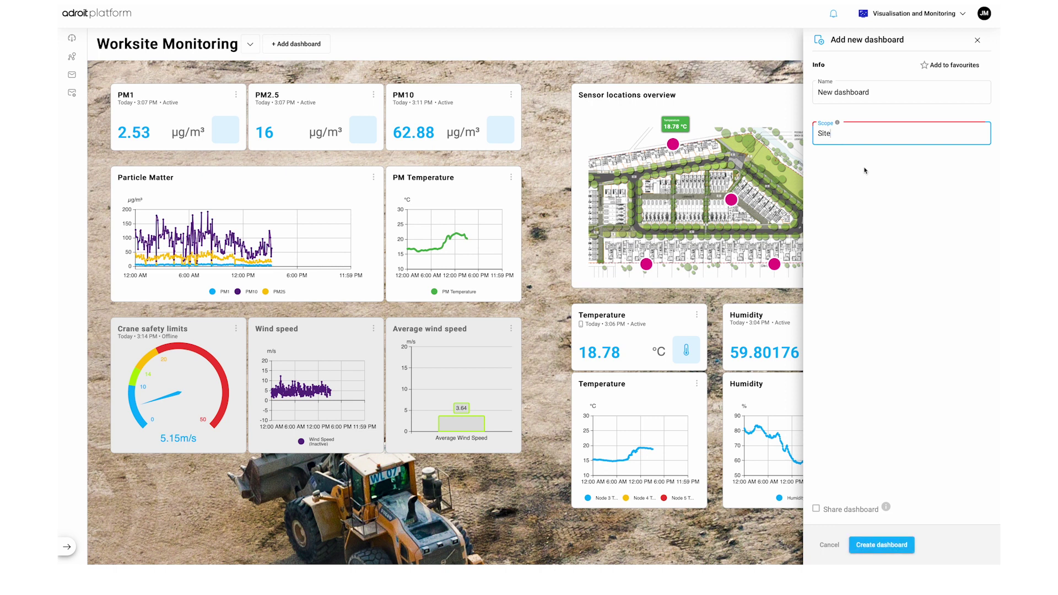
left_click(831, 510)
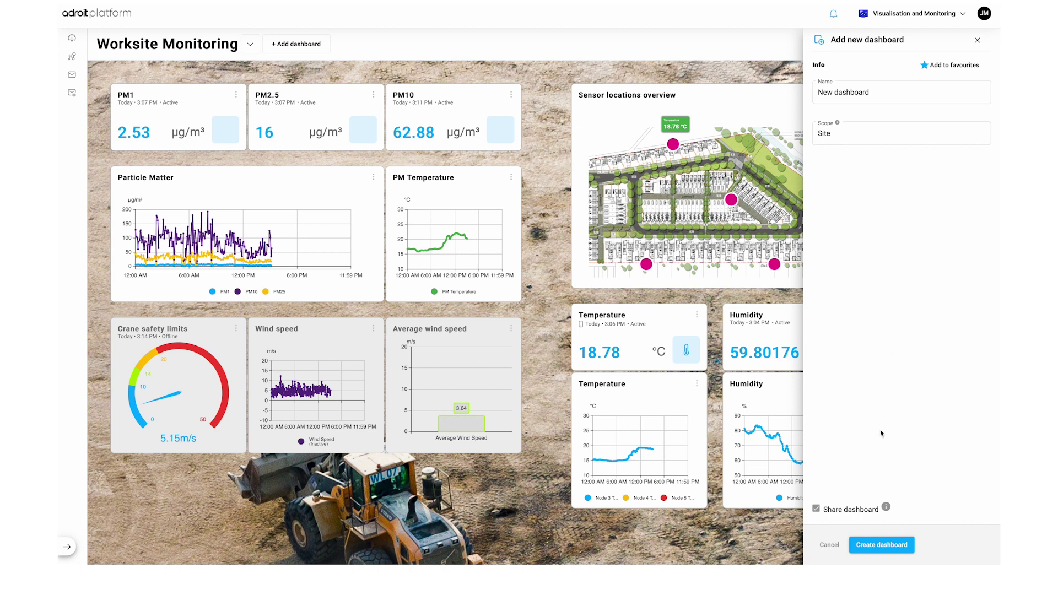
left_click(864, 544)
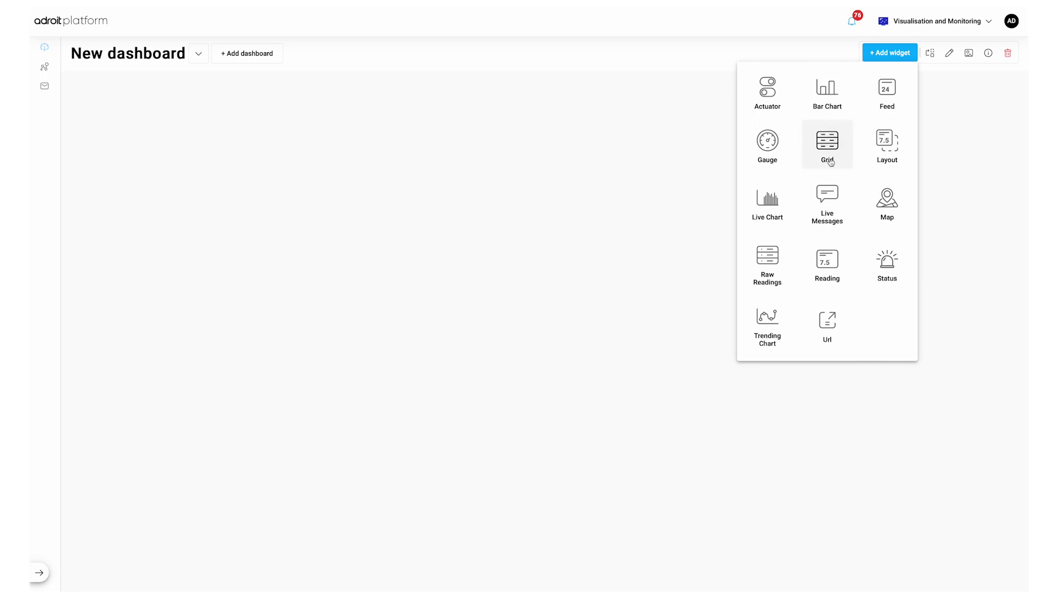
Step: Start a Reading widget named 'Noise Level' using the Noise 1s feed
left_click(829, 263)
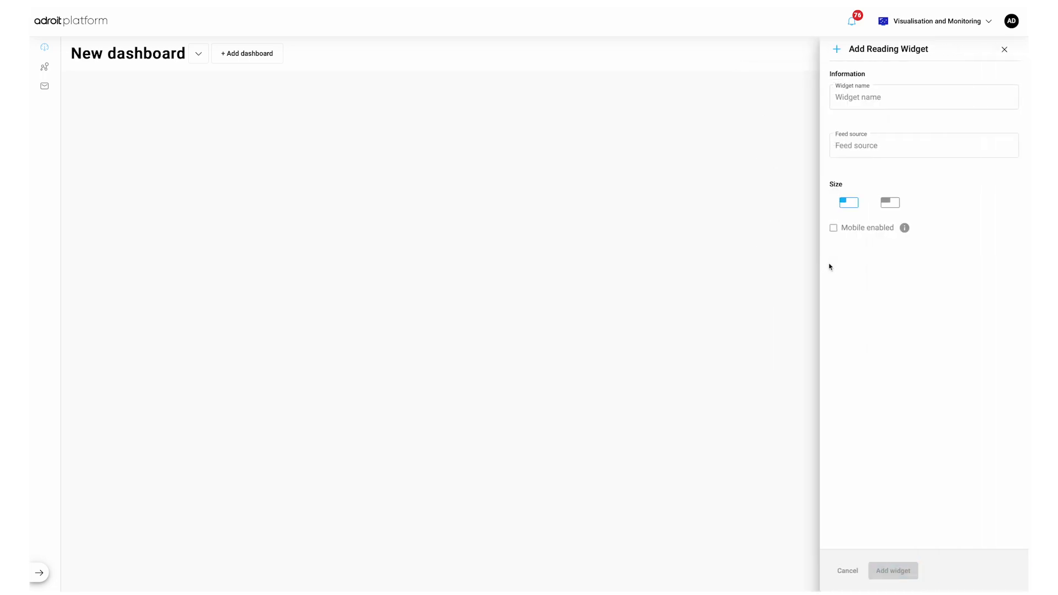
left_click(848, 99)
type("Noi")
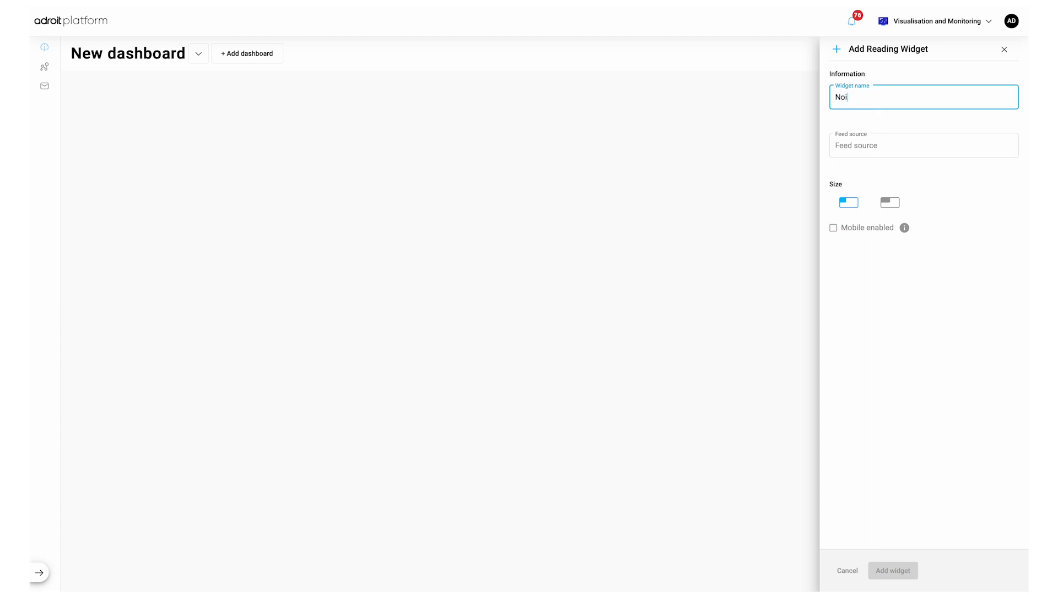
type("se Level")
left_click(847, 138)
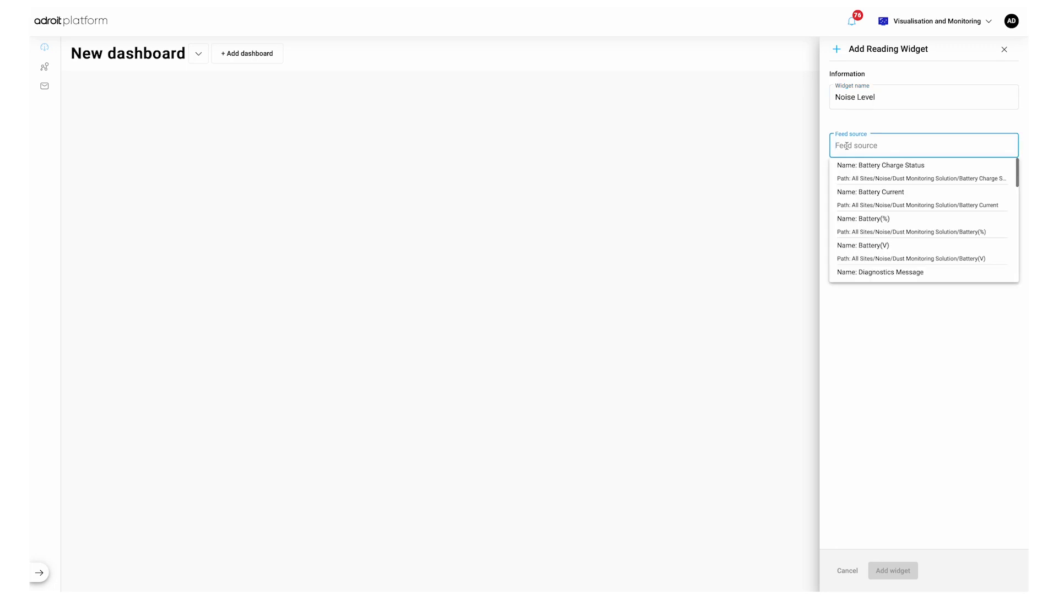
type("noise ")
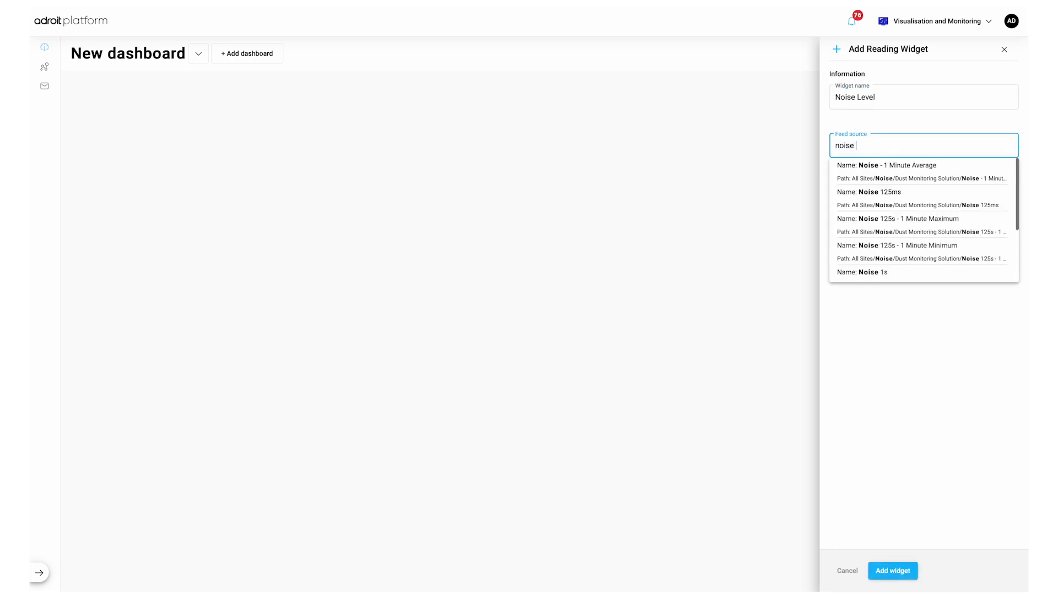
type("1s")
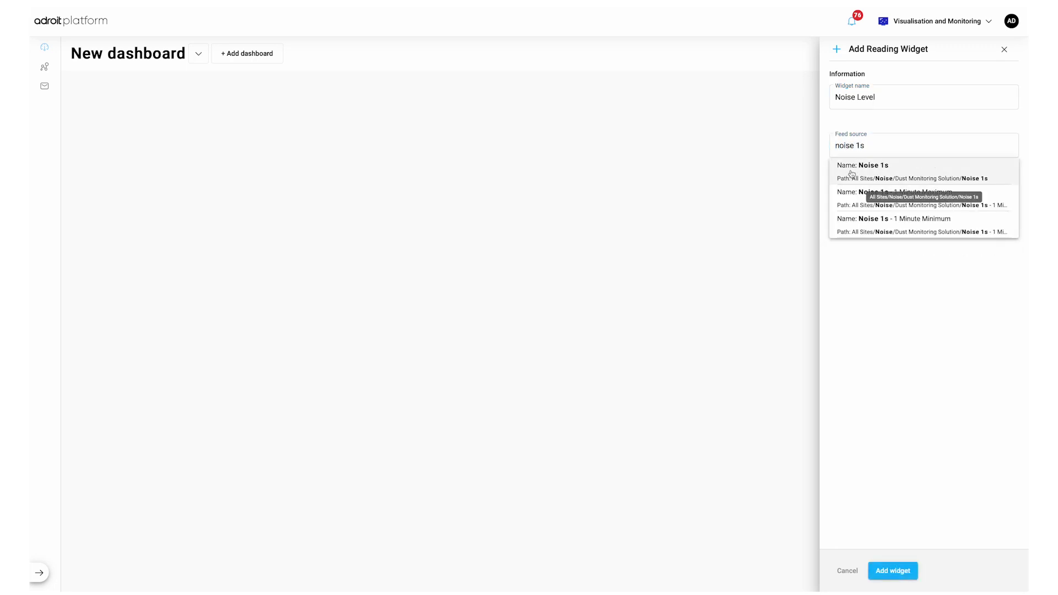
left_click(850, 171)
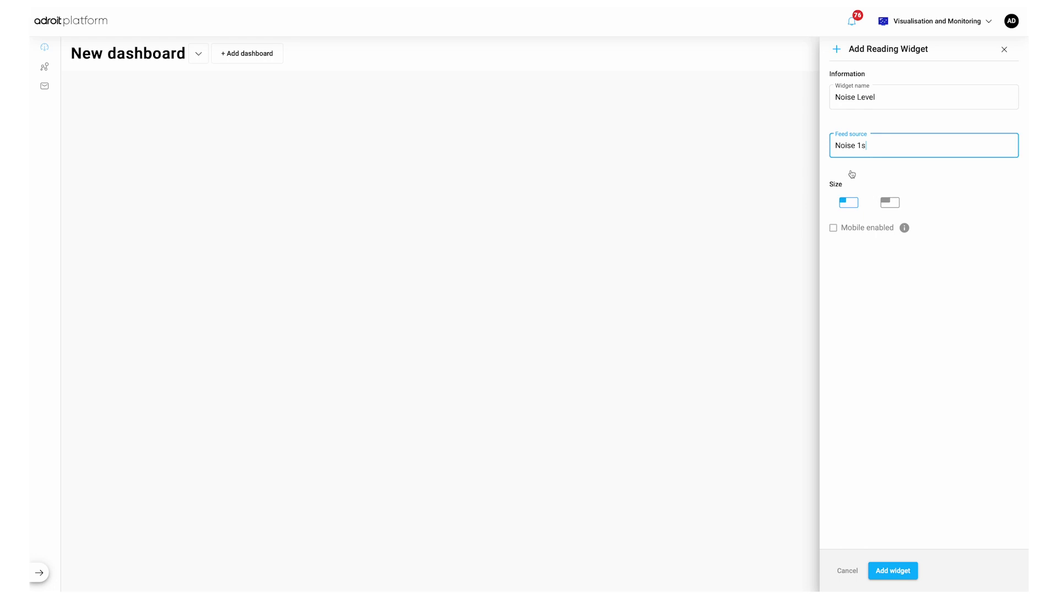
Step: Enable the widget on mobile, add it to the dashboard, and check its action options
left_click(892, 203)
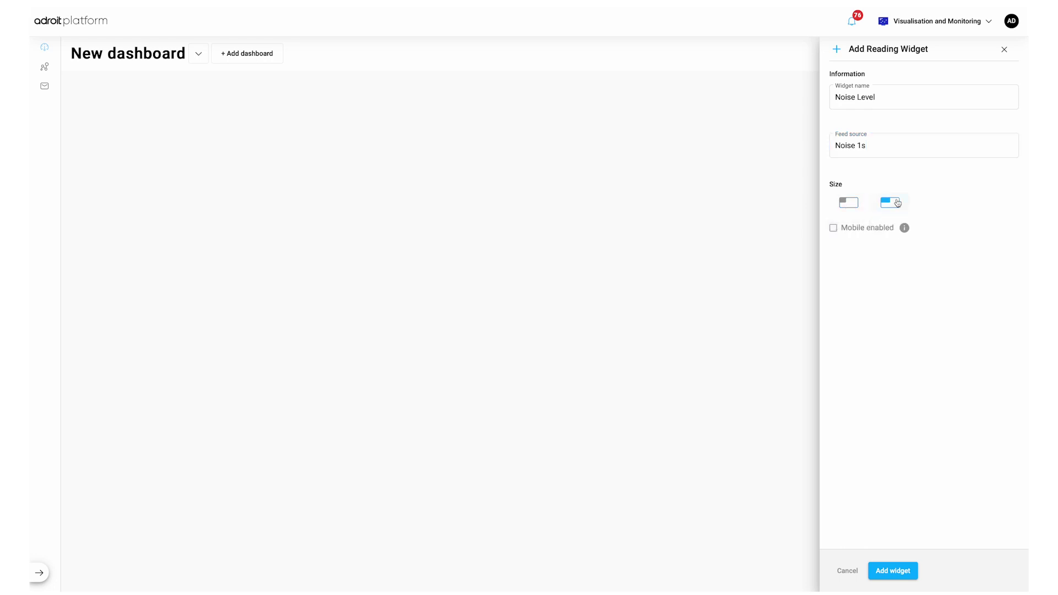
left_click(853, 230)
left_click(893, 570)
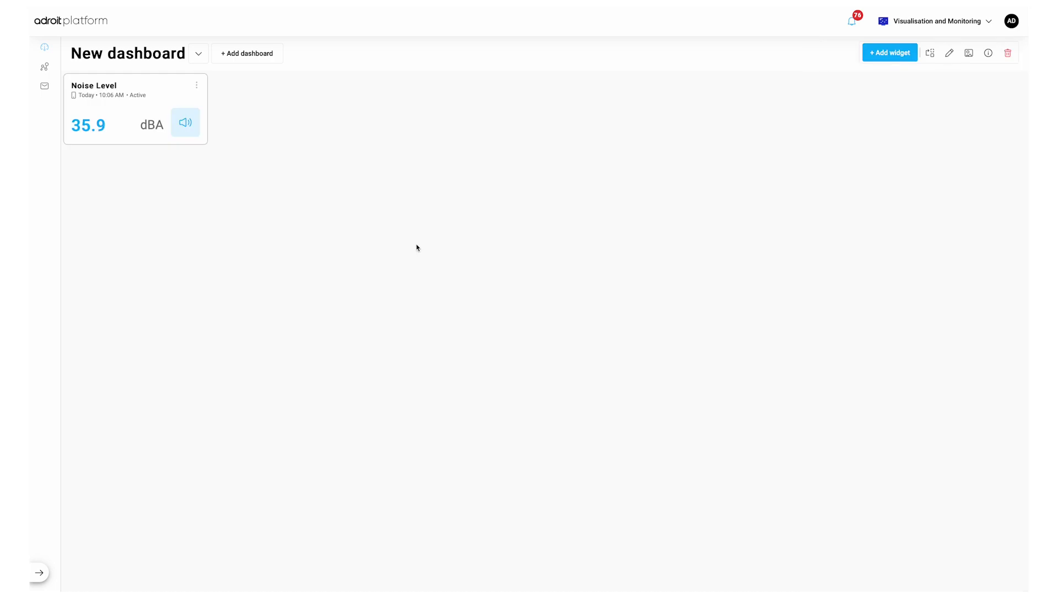
left_click(191, 85)
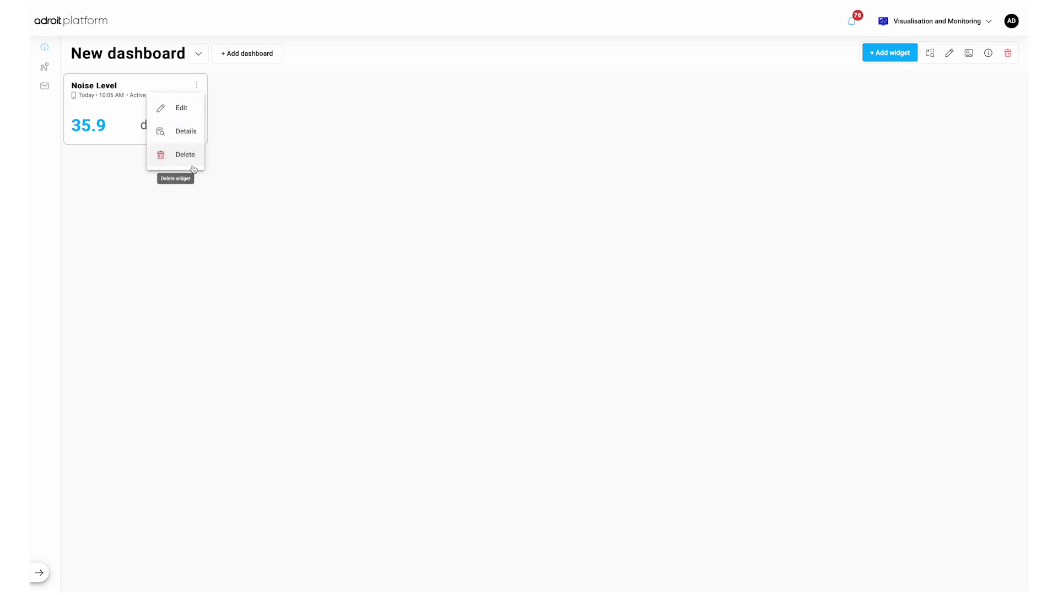
left_click(252, 101)
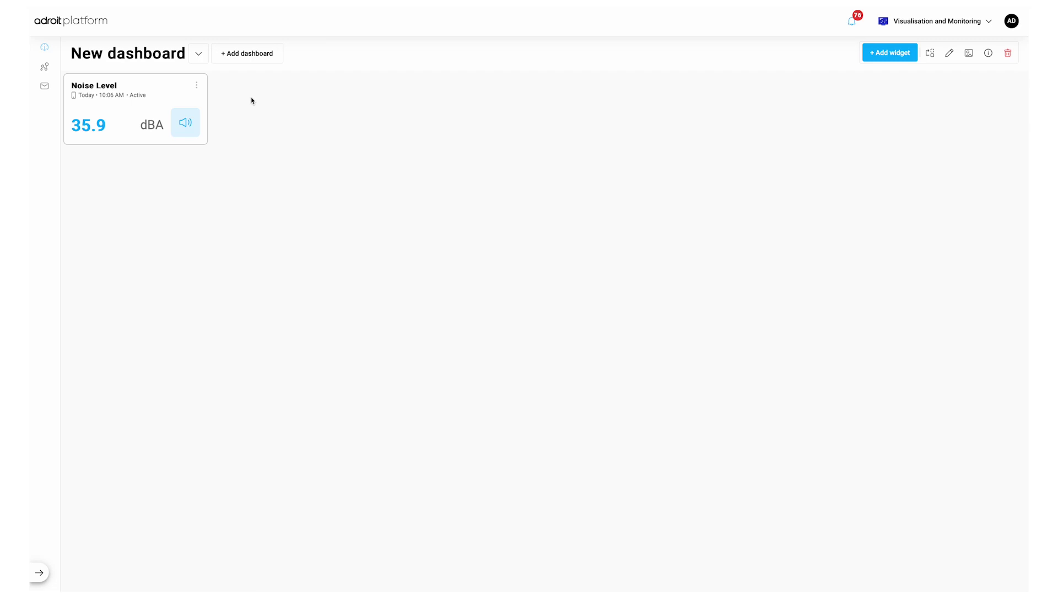
Step: Start a trending chart widget named 'Dust Level' in micrograms per cubic meter
left_click(876, 51)
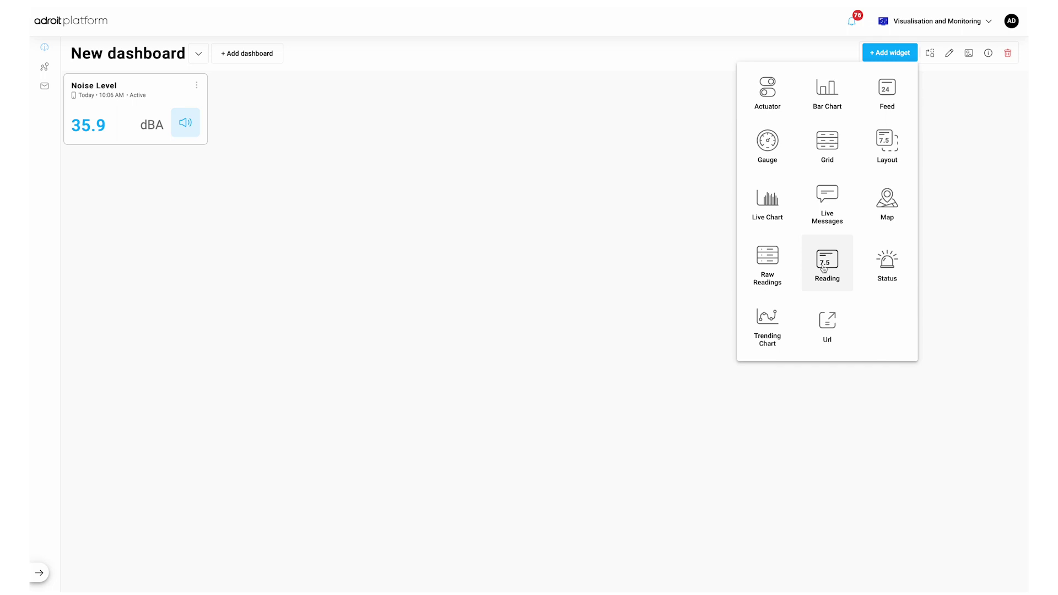
left_click(766, 338)
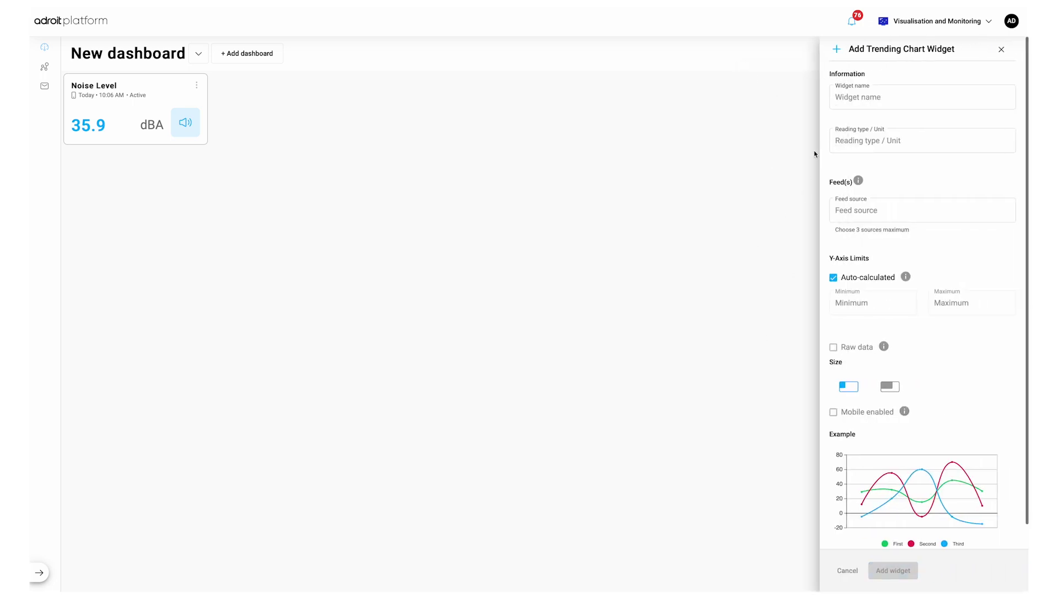
left_click(839, 97)
type("Dust Le")
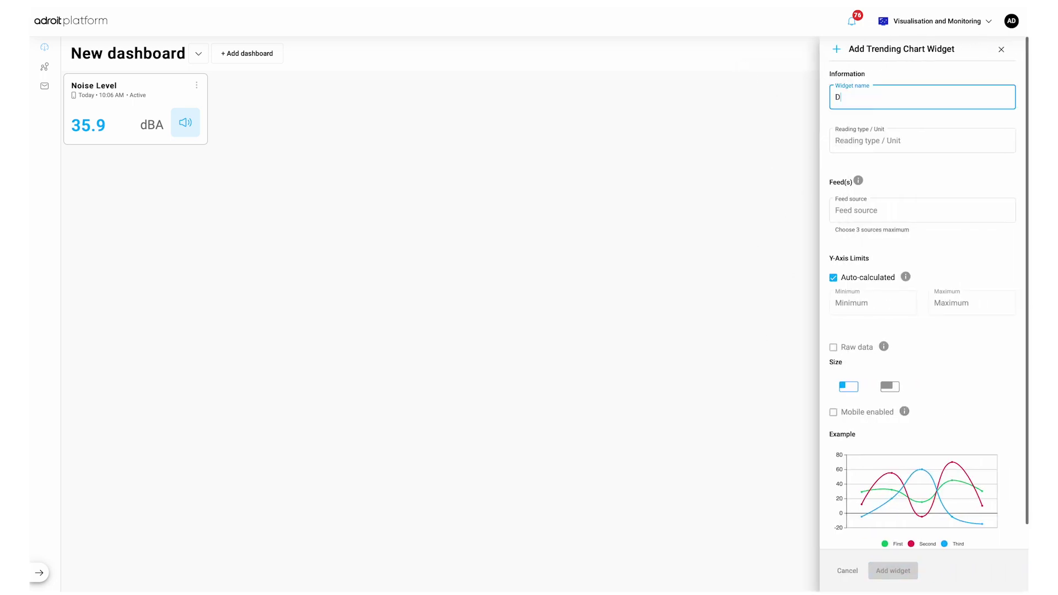
type("vel")
left_click(732, 199)
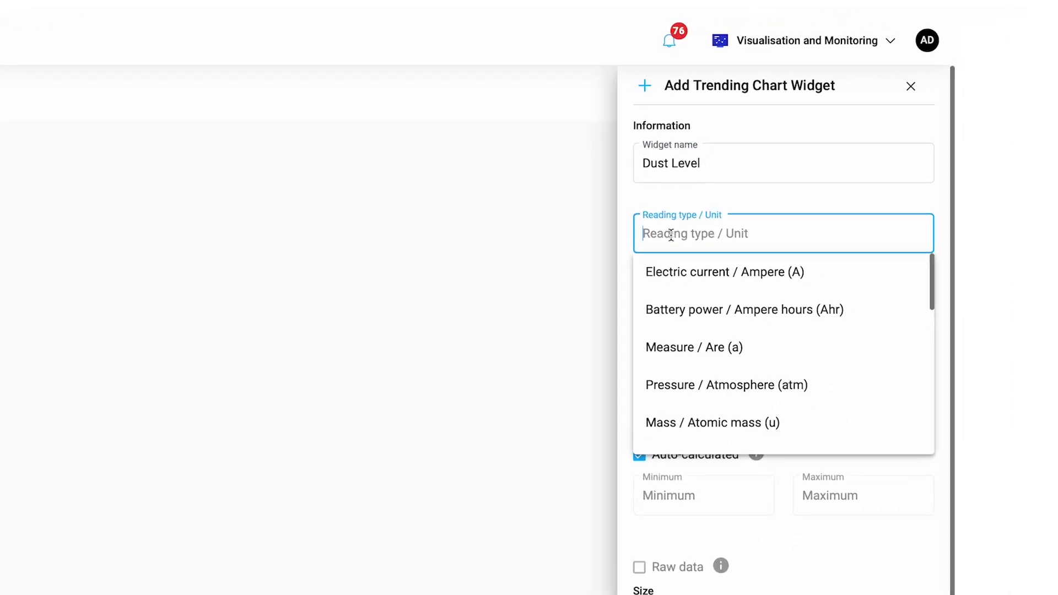
type("micro")
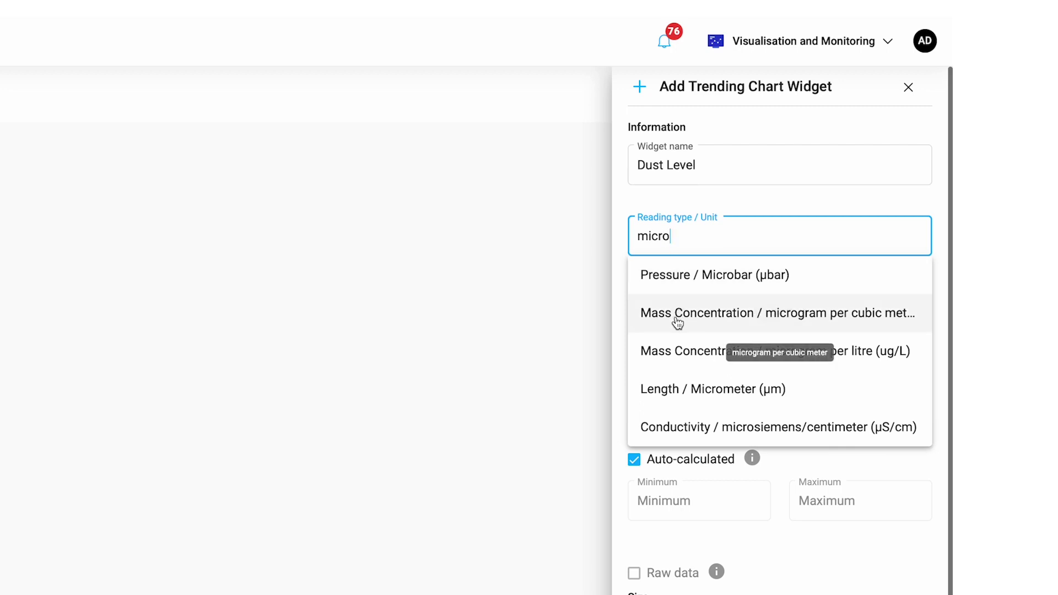
left_click(678, 321)
Step: Add the PM1, PM25 and PM10 feeds to the chart
left_click(677, 350)
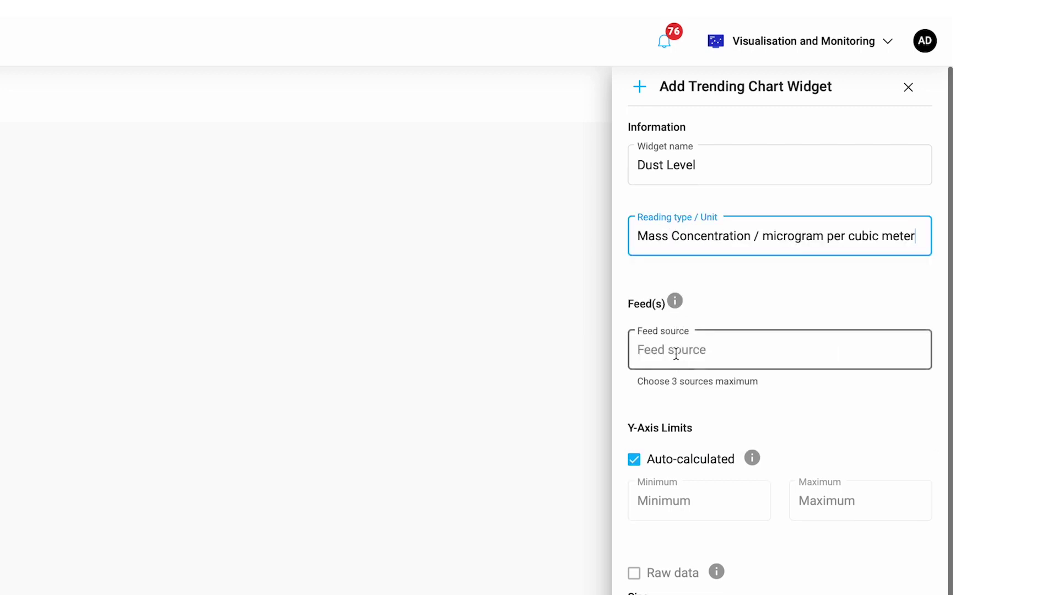
type("PM")
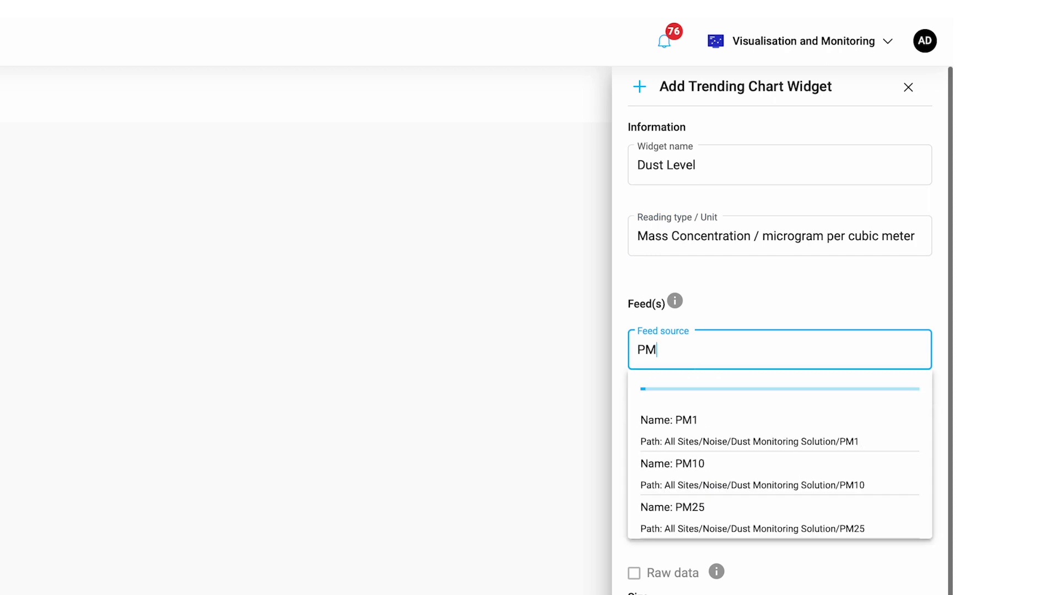
type("1")
left_click(669, 398)
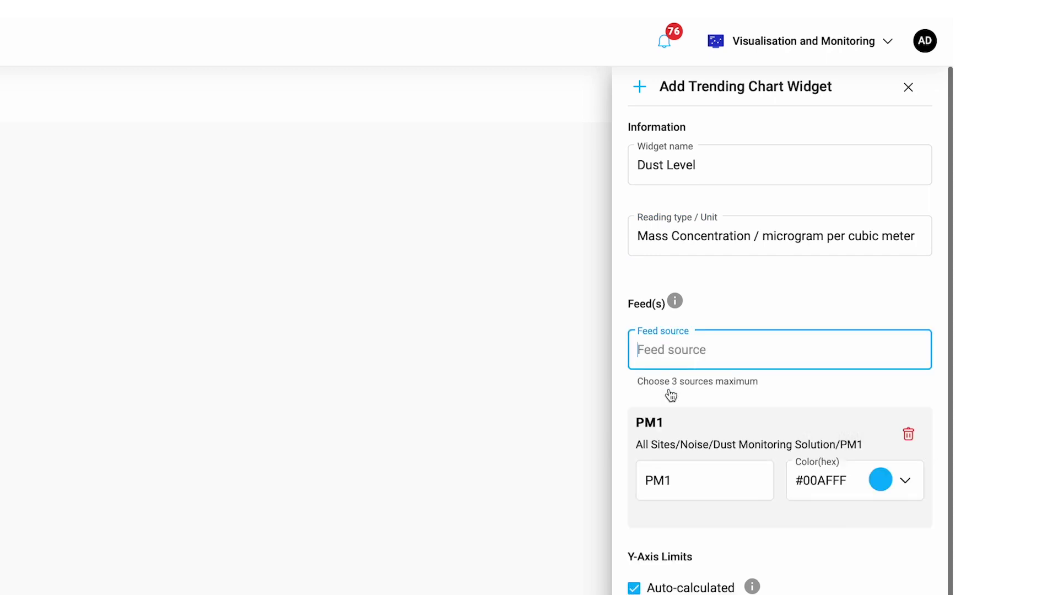
type("PM2")
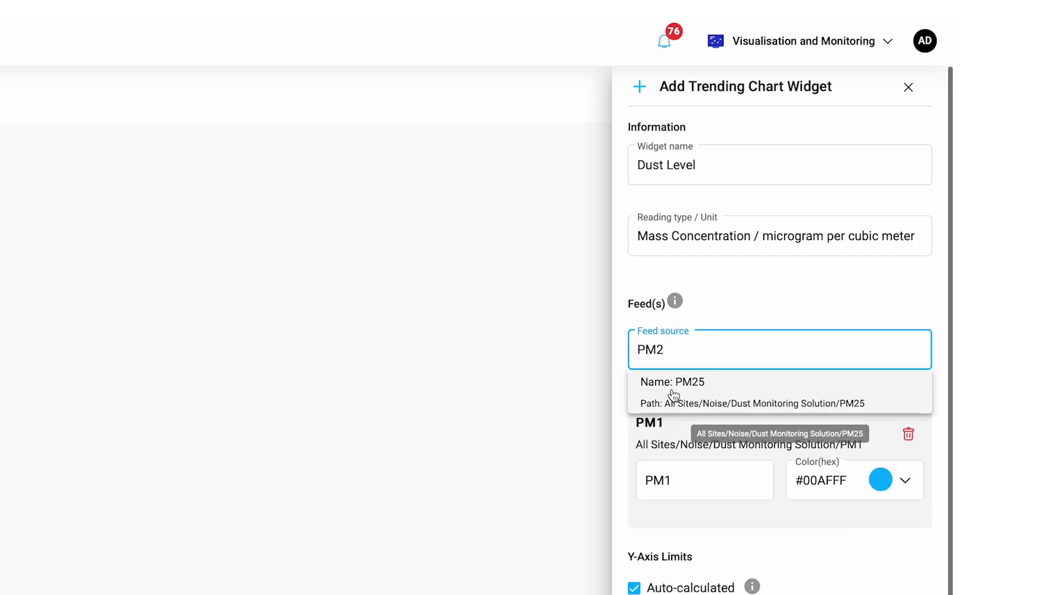
left_click(672, 391)
type("PM")
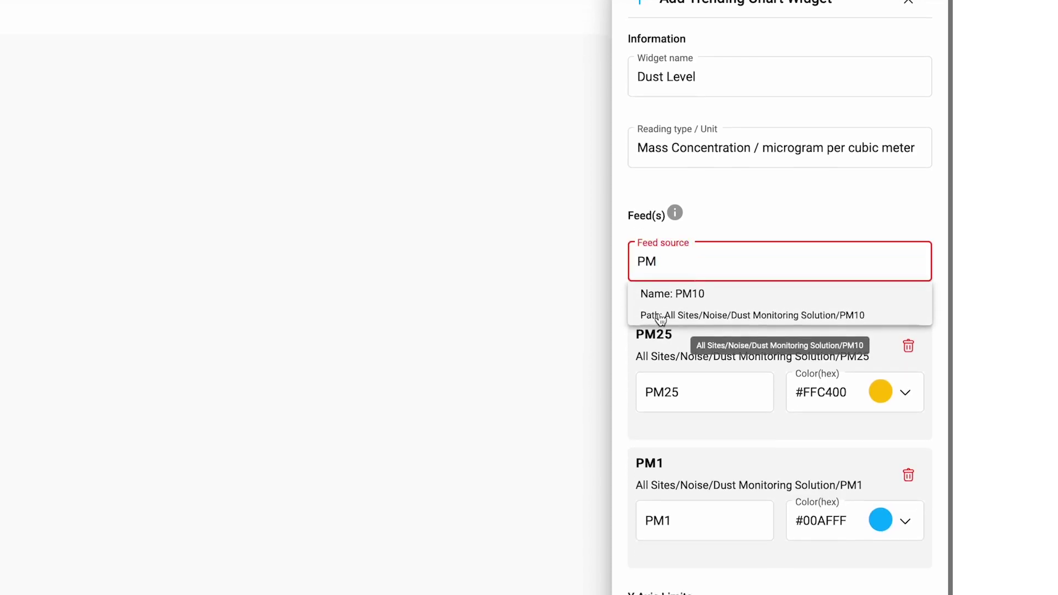
left_click(659, 401)
scroll(659, 213, "down", 4)
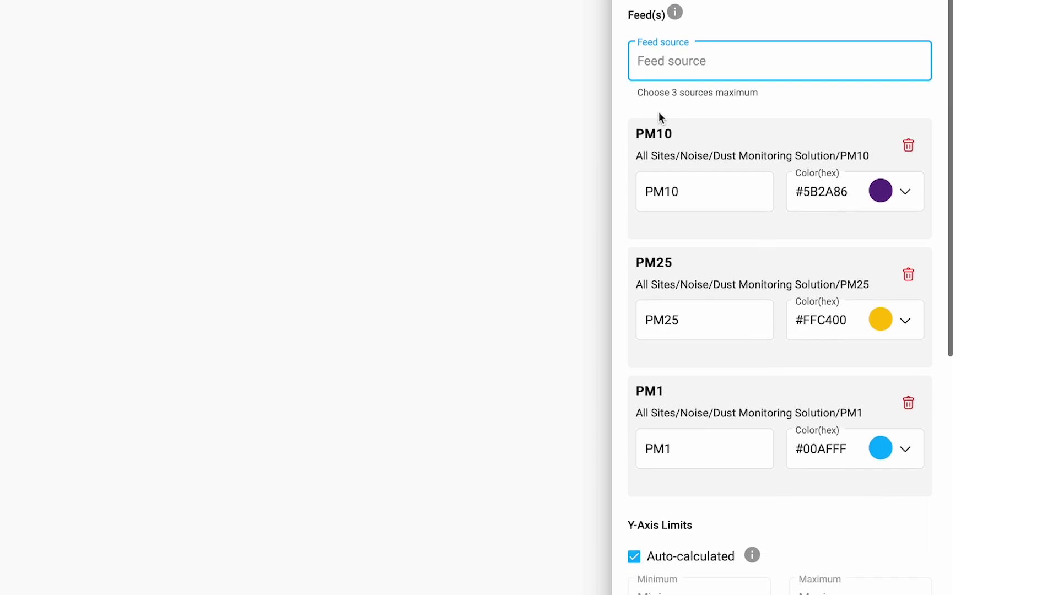
scroll(704, 444, "down", 2)
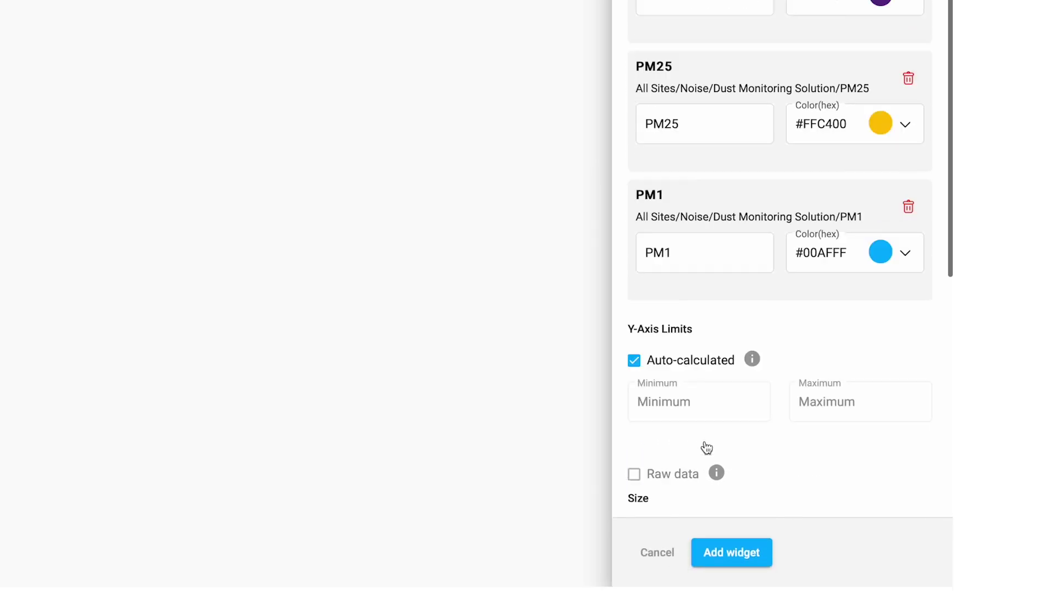
Step: Keep automatic y-axis limits, show raw data, and make the chart wide and mobile-enabled
left_click(626, 361)
left_click(814, 396)
left_click(713, 395)
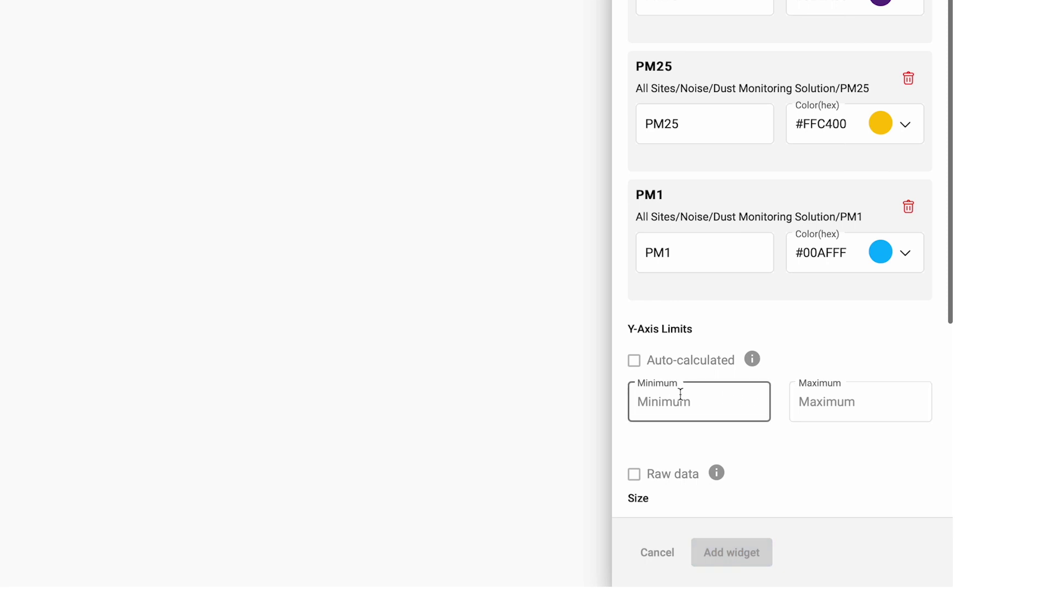
left_click(634, 362)
scroll(727, 388, "down", 5)
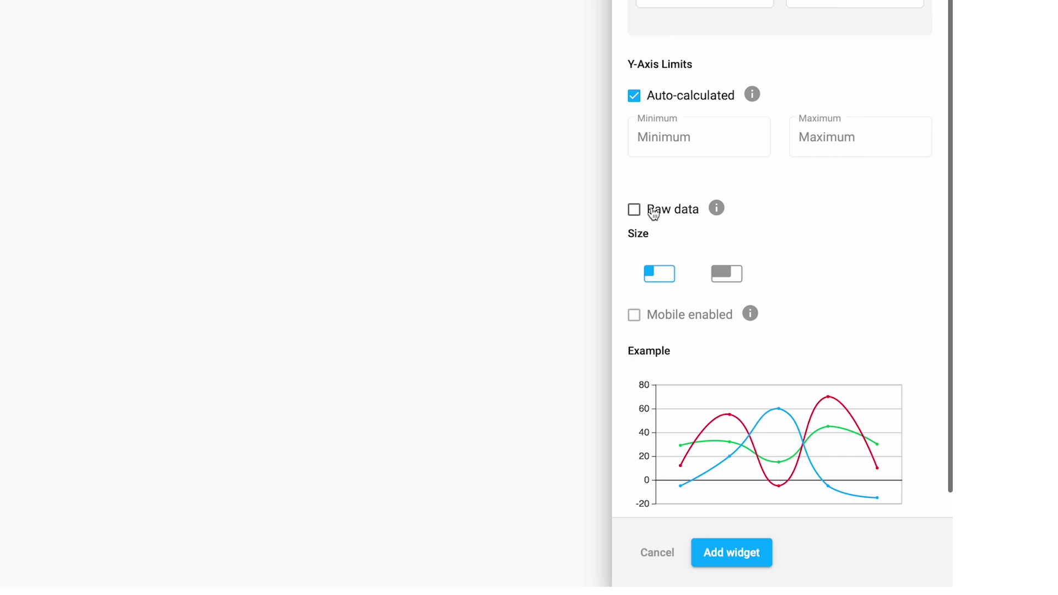
left_click(653, 214)
left_click(727, 276)
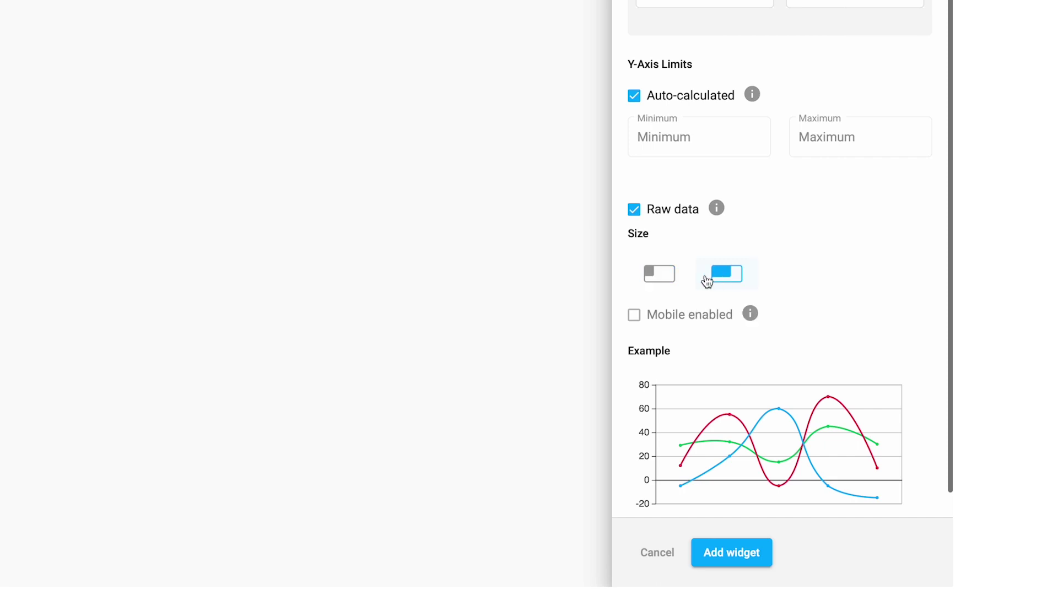
left_click(635, 315)
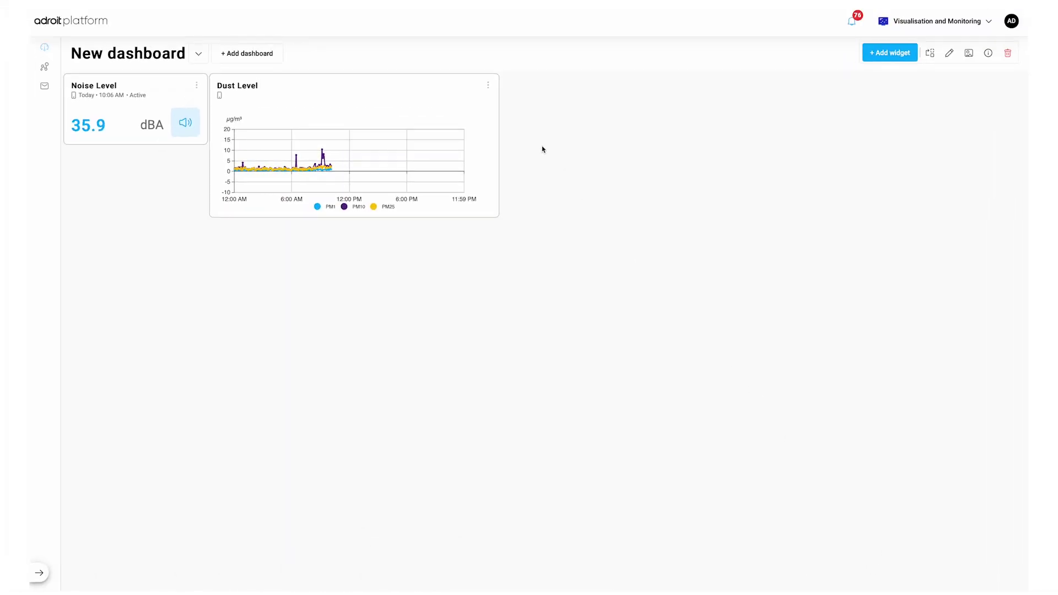
Step: Start a gauge widget named 'Noise Level' using the Noise 1s feed
left_click(879, 55)
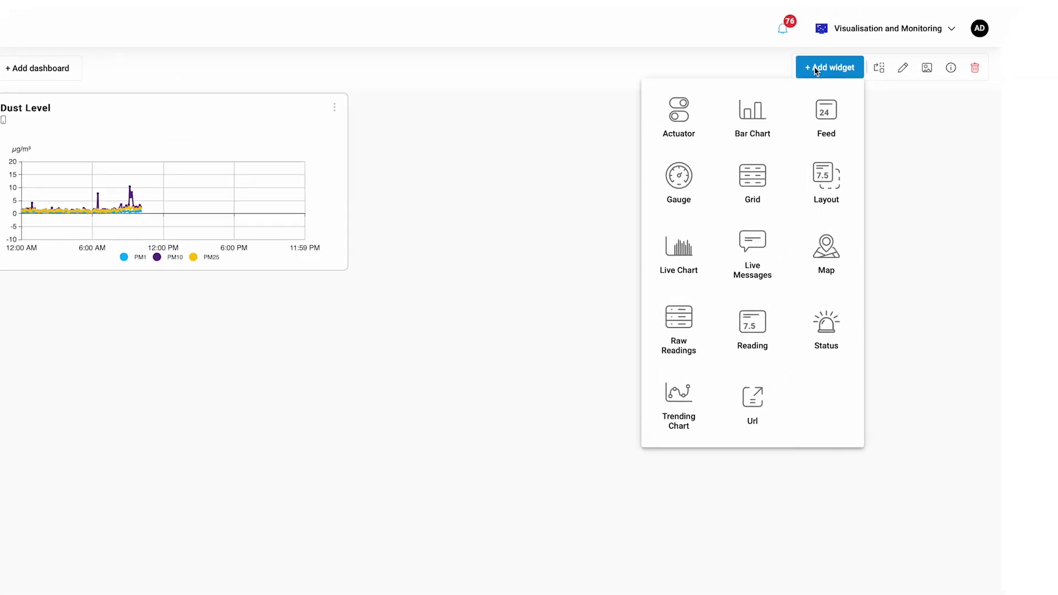
left_click(667, 193)
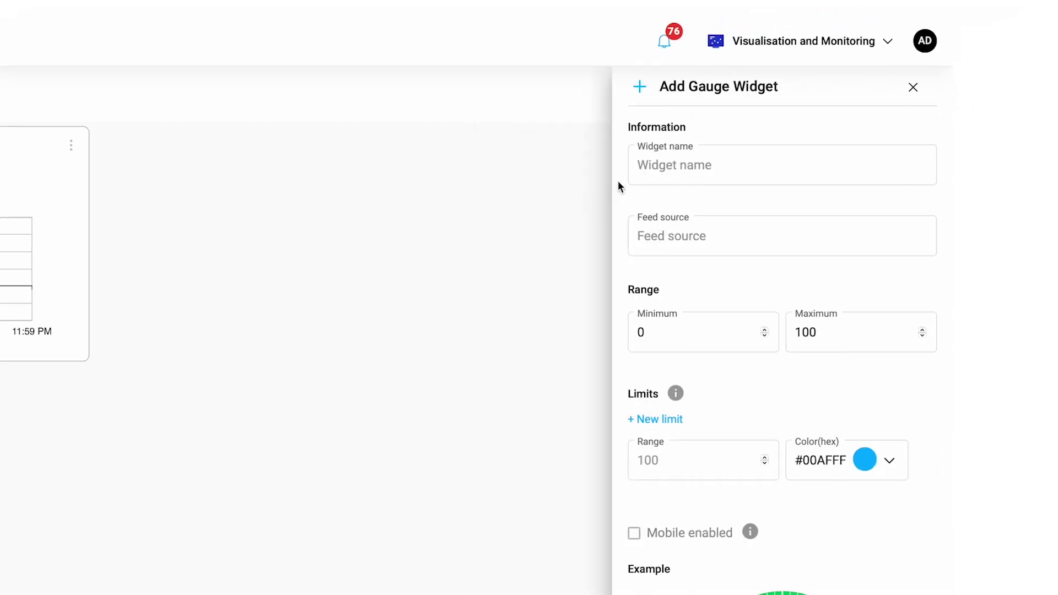
left_click(659, 160)
type("Noise Level")
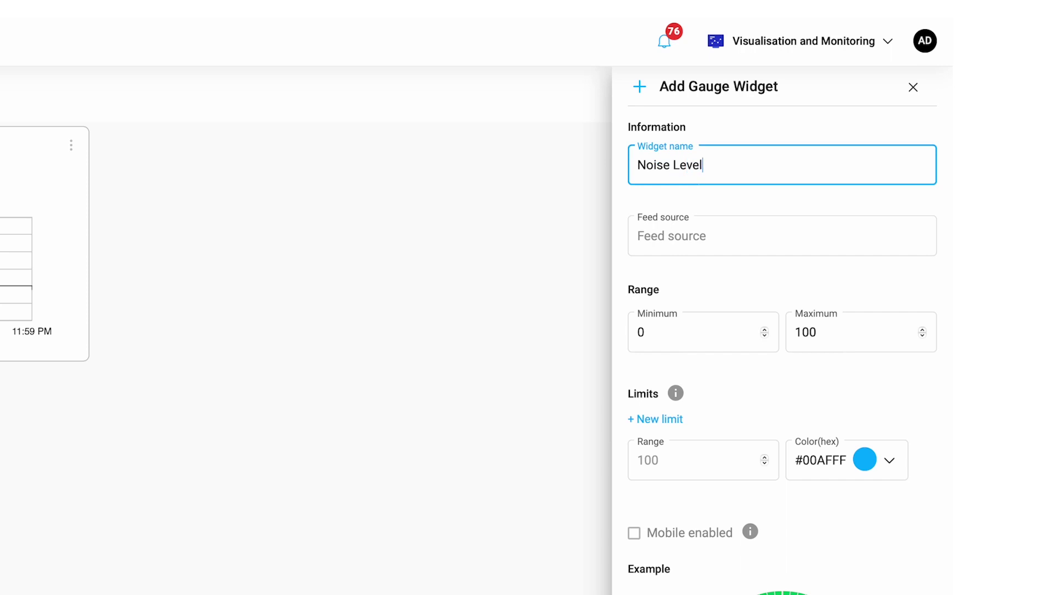
left_click(673, 234)
type("Noise 1")
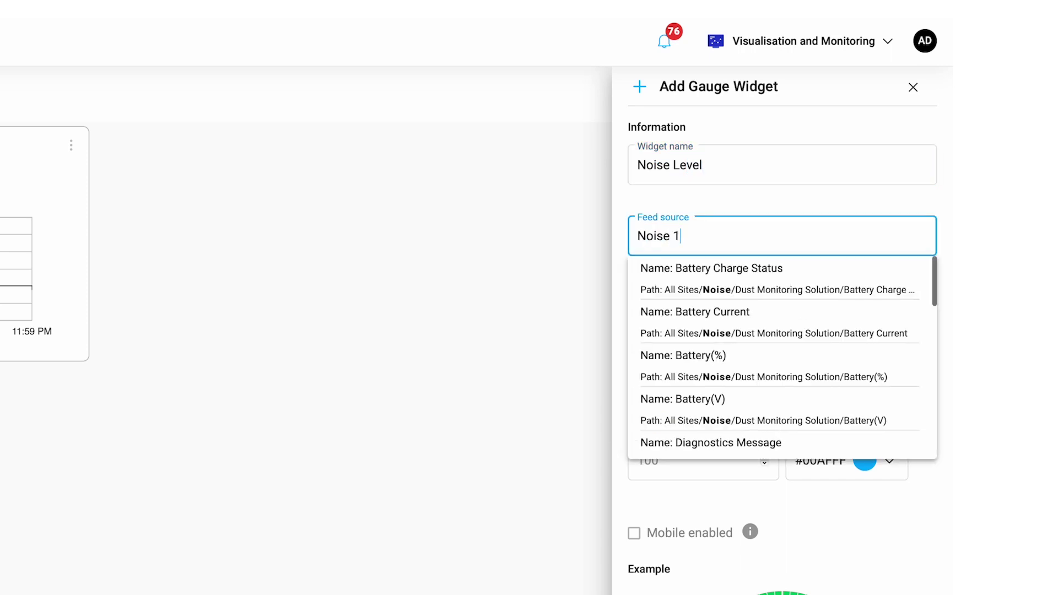
left_click(683, 407)
Step: Set gauge bands 100 red, 85 yellow, 75 blue, enable mobile, and add the gauge
scroll(692, 358, "down", 5)
left_click(887, 191)
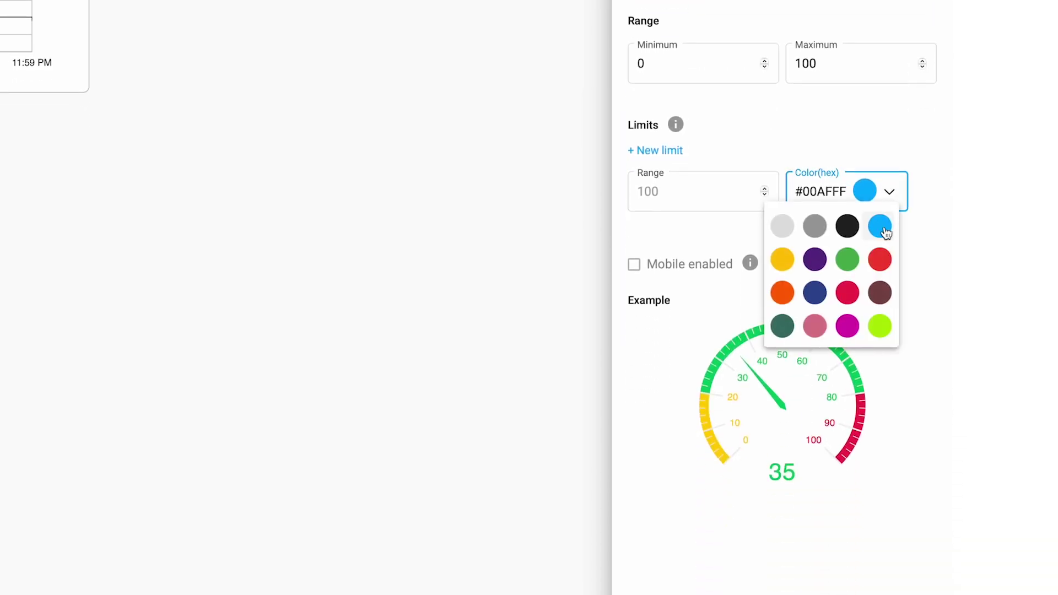
left_click(880, 259)
scroll(771, 165, "down", 2)
left_click(673, 35)
type("85")
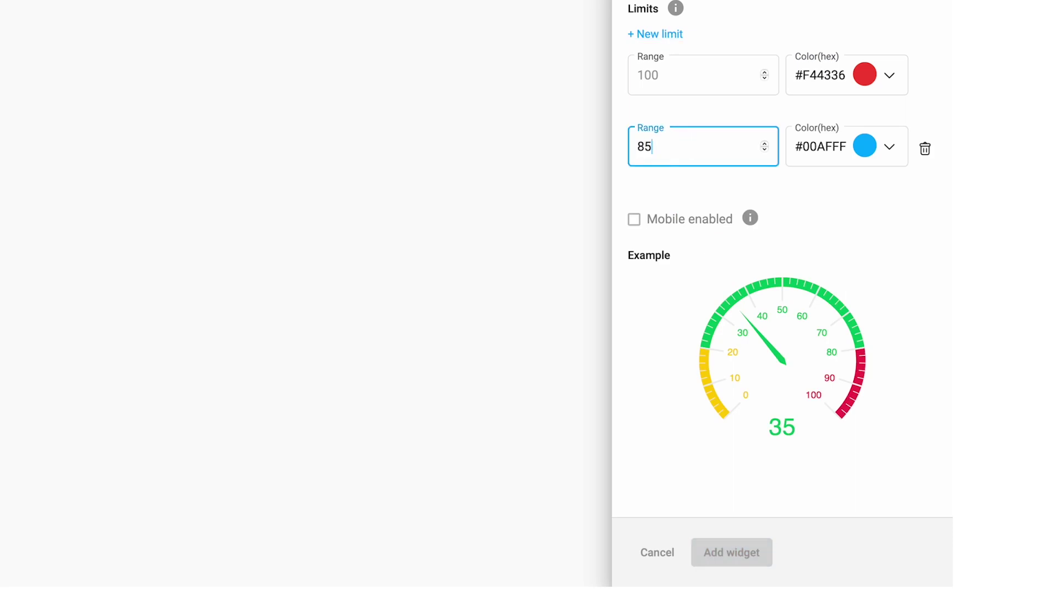
left_click(887, 147)
left_click(784, 215)
left_click(671, 35)
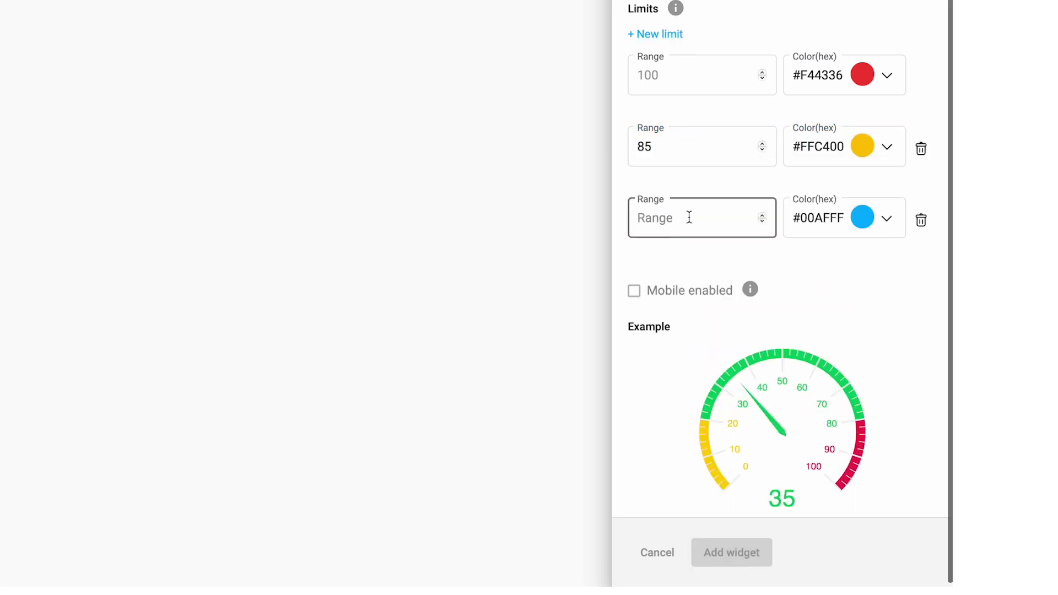
type("75")
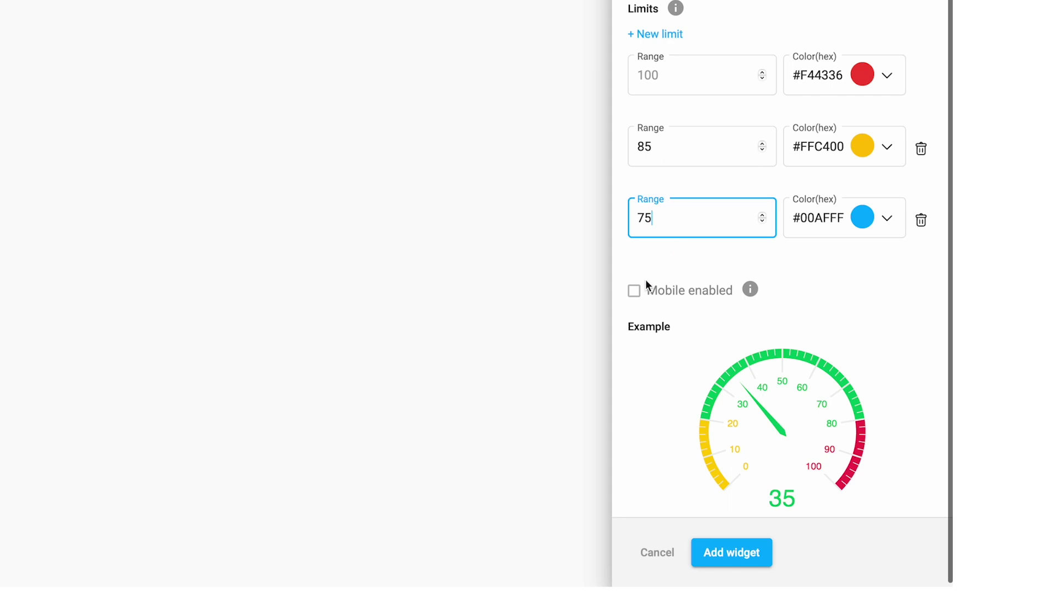
left_click(642, 294)
left_click(733, 555)
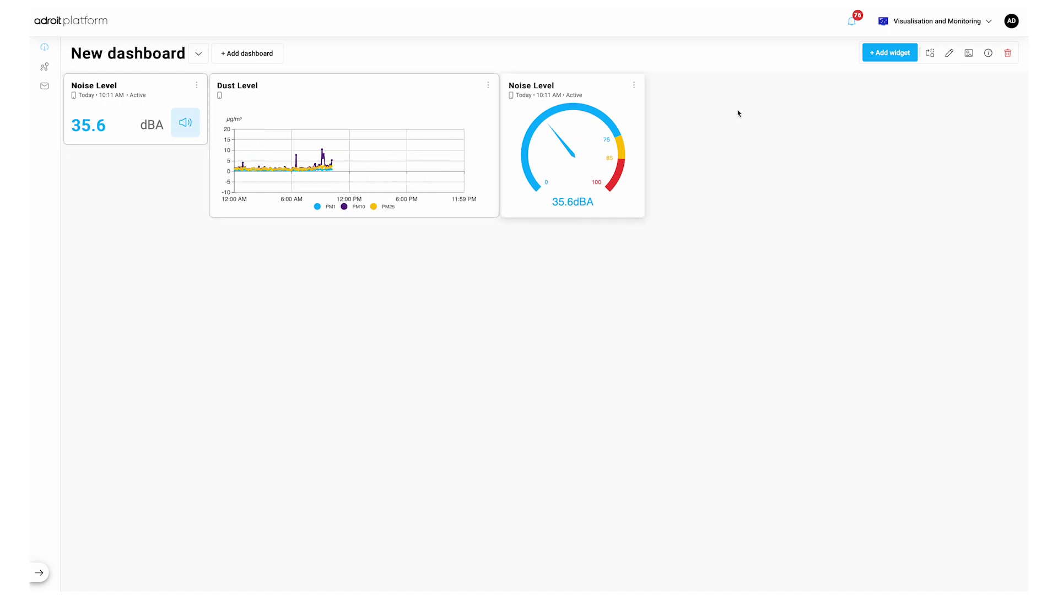
Step: Rearrange widgets so the noise gauge sits under the Noise Level card, then save the layout
left_click(930, 55)
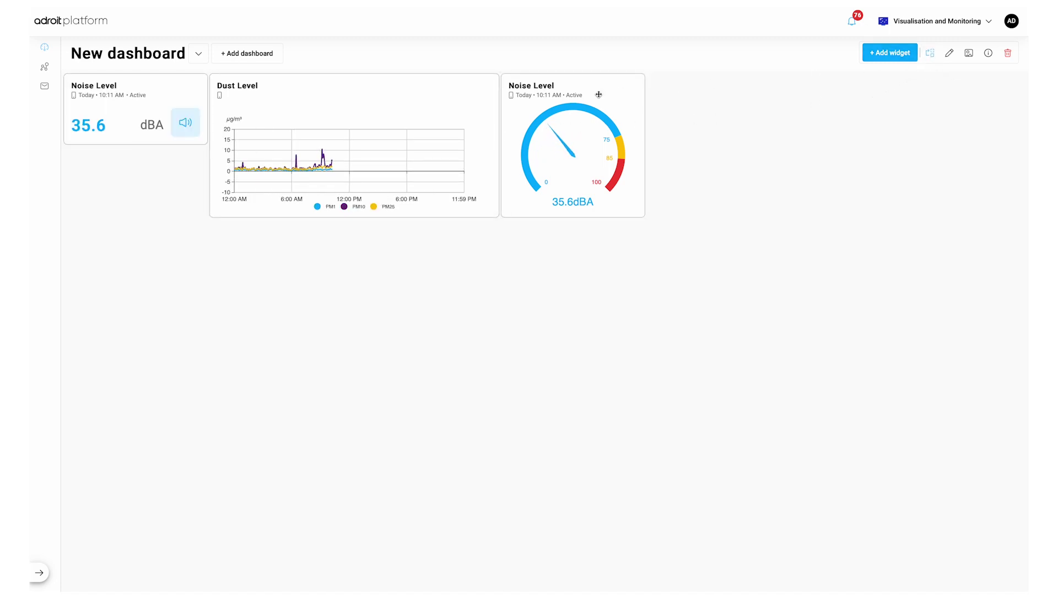
left_click_drag(456, 97, 474, 126)
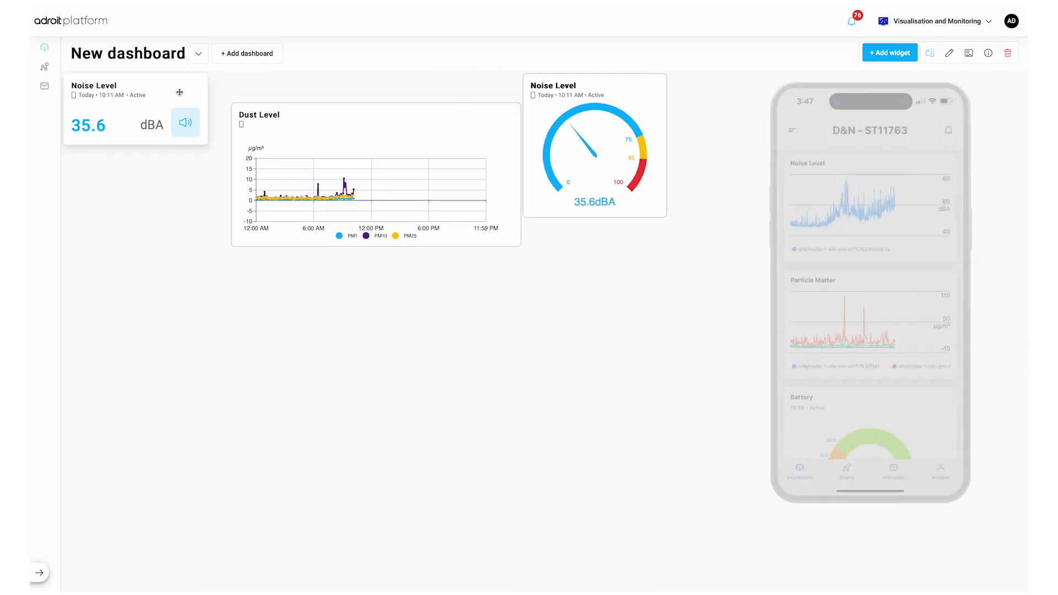
left_click_drag(180, 87, 202, 117)
left_click_drag(557, 108, 146, 193)
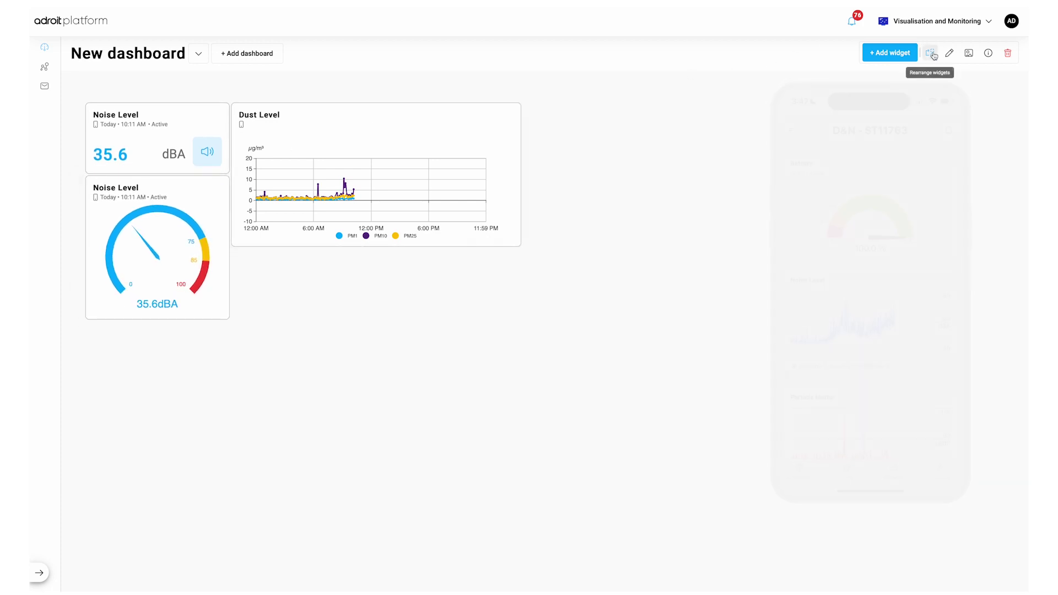
left_click(931, 54)
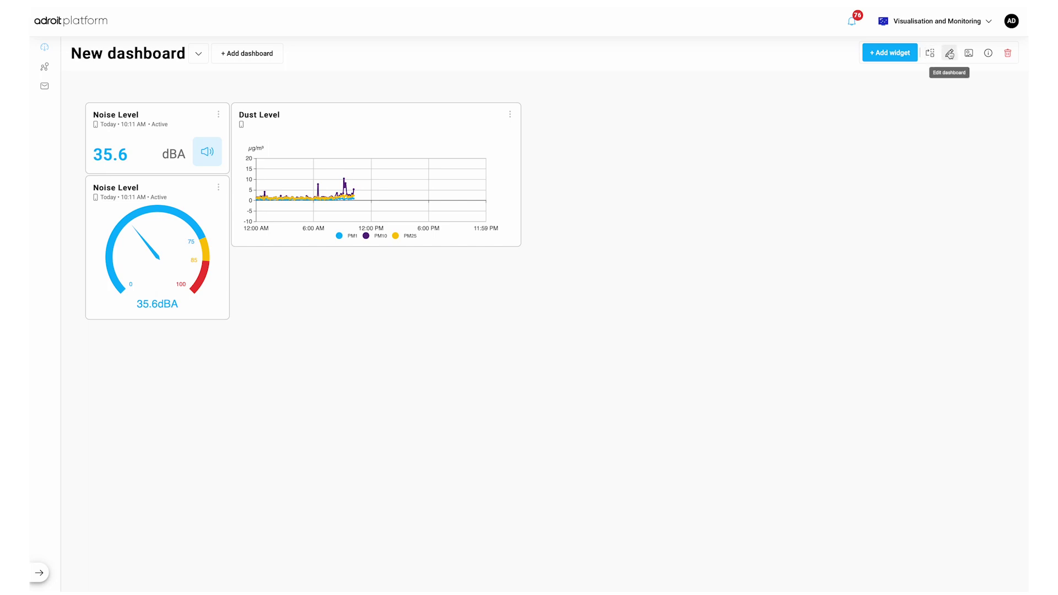
Step: Open the dashboard settings and close them without changes
left_click(949, 53)
left_click(945, 103)
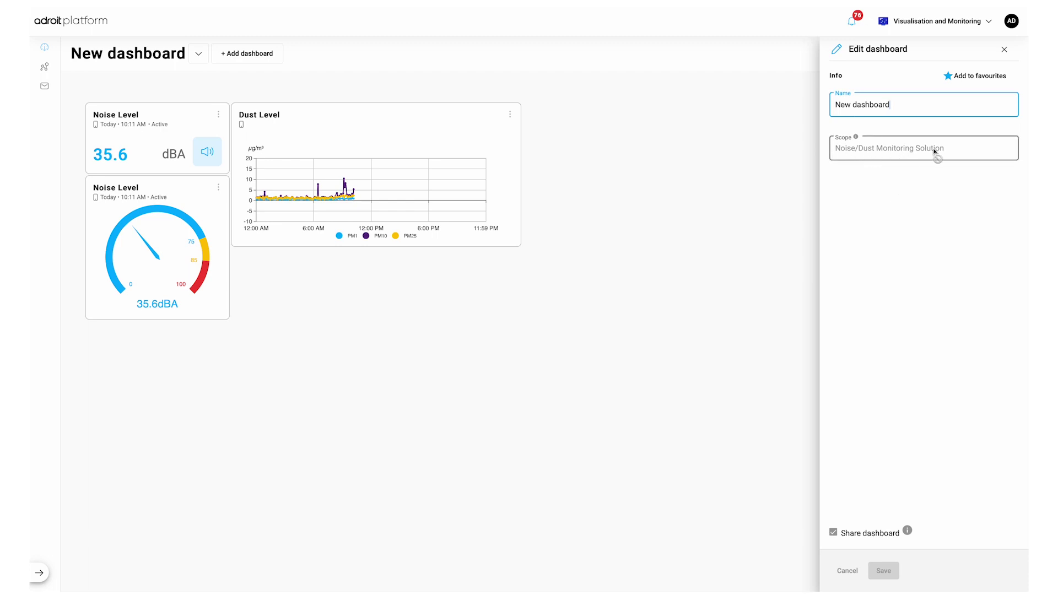
left_click(1006, 49)
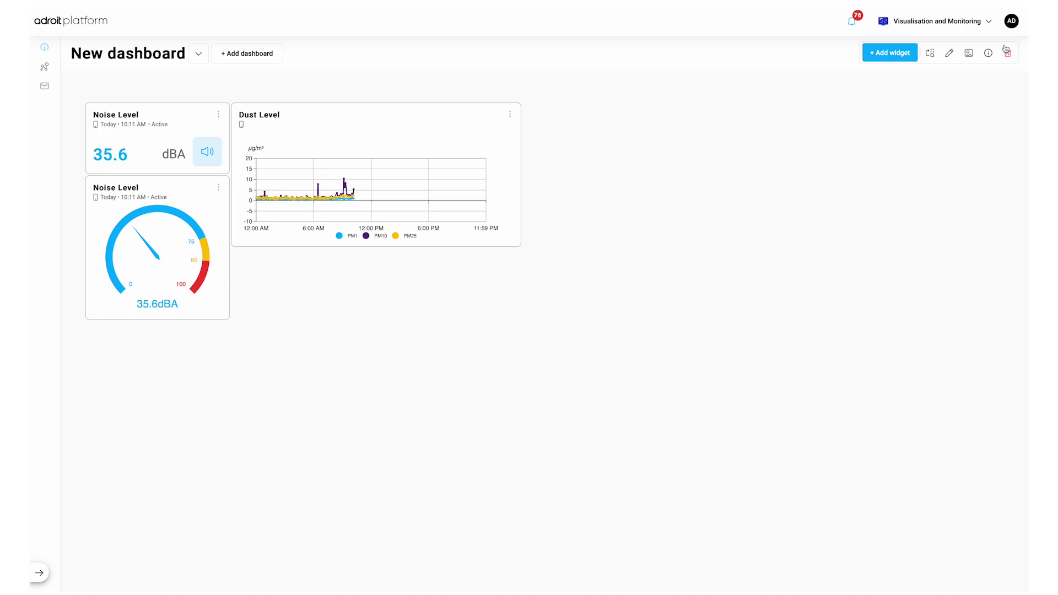
Step: Upload the downloaded aerial quarry jpg as the dashboard background and save it
left_click(968, 54)
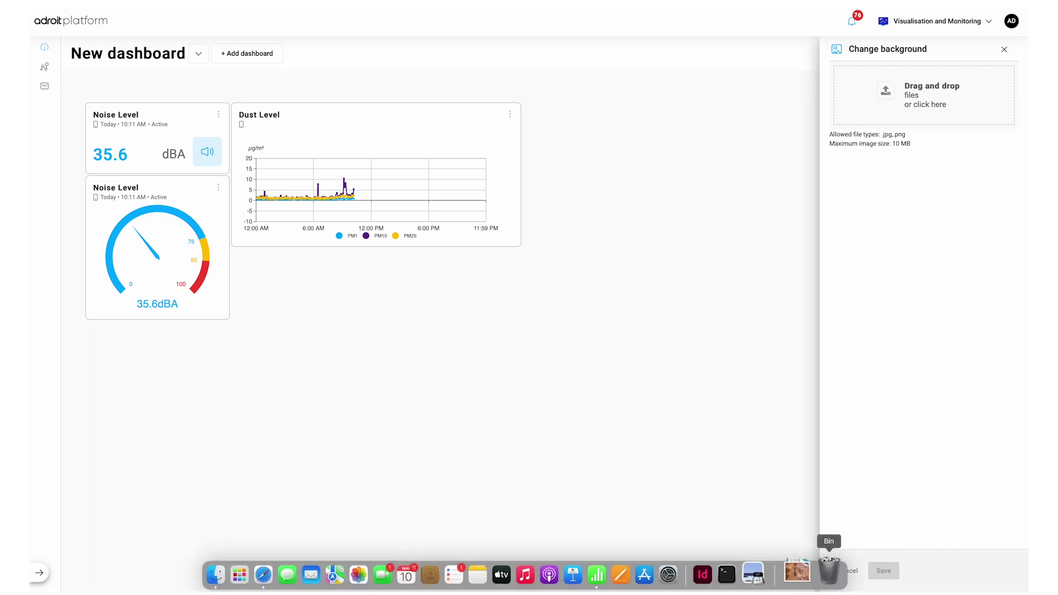
left_click(803, 575)
left_click_drag(814, 537, 935, 108)
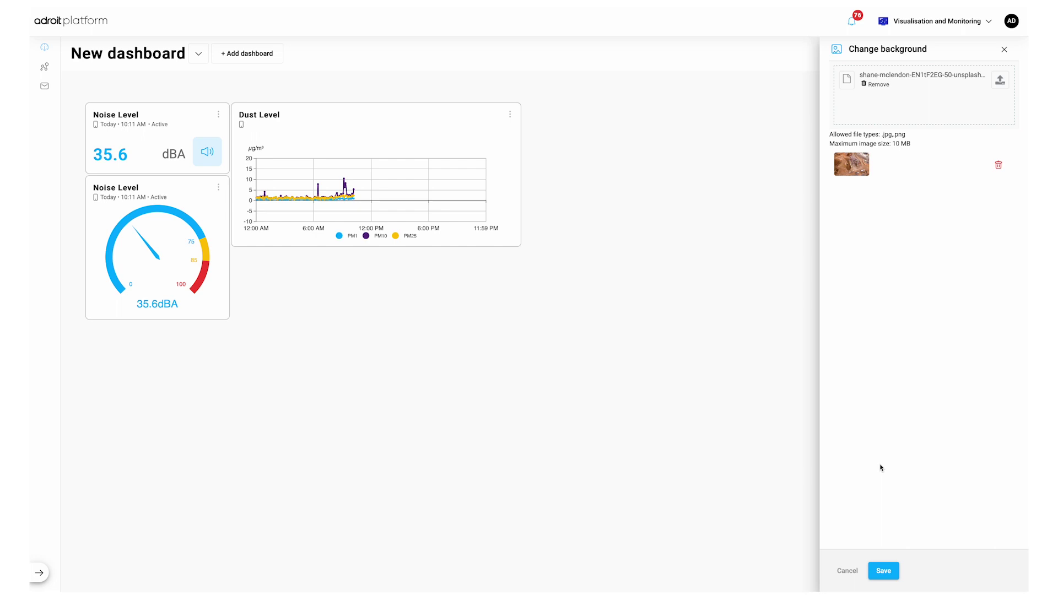
left_click(884, 571)
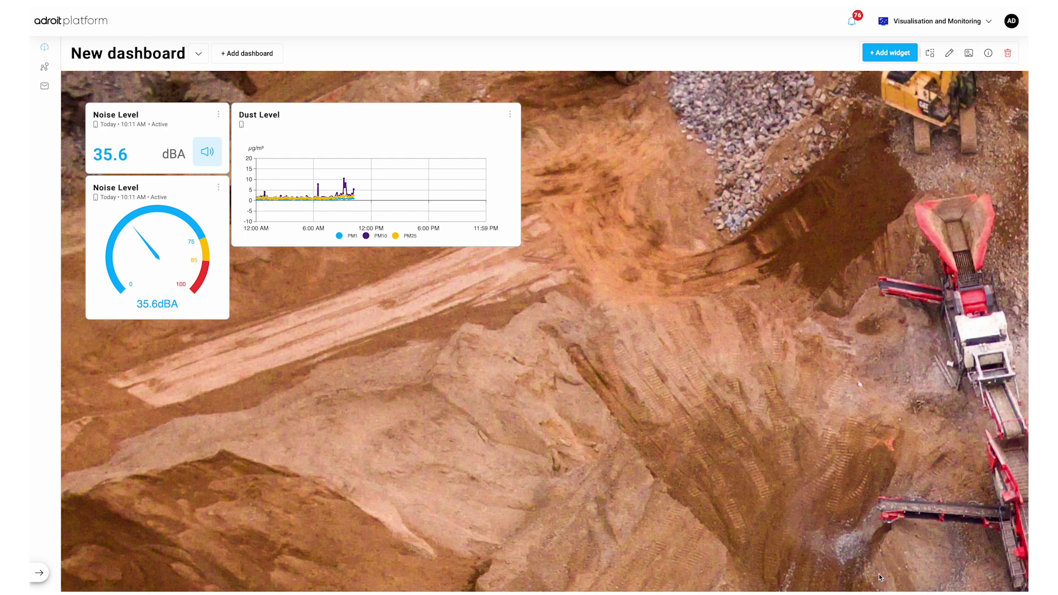
Step: View the dashboard's info, cancel deleting it, and go to the Charts page
left_click(988, 54)
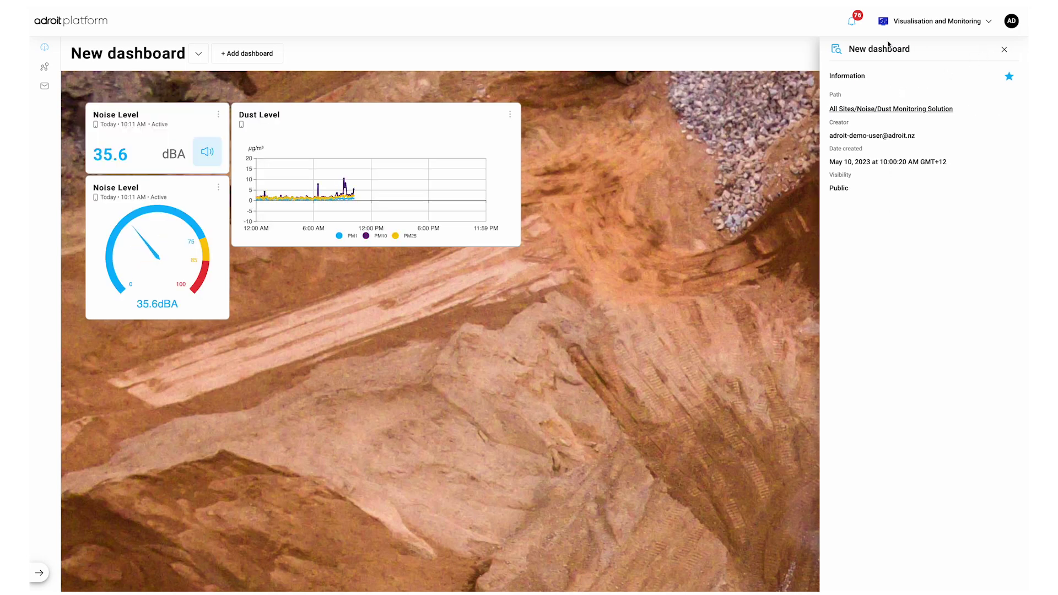
left_click(1005, 49)
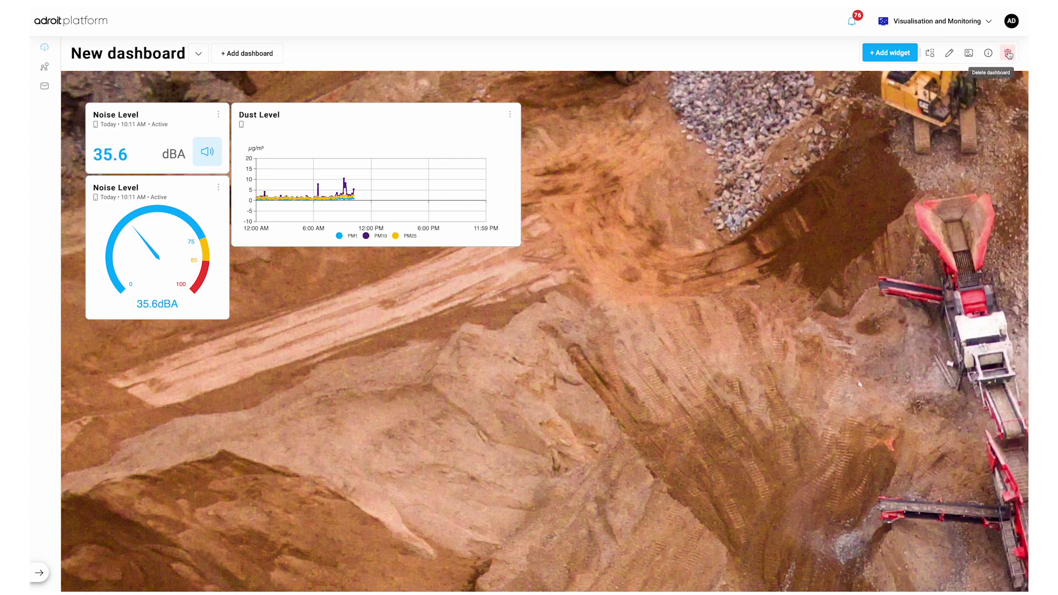
left_click(1008, 54)
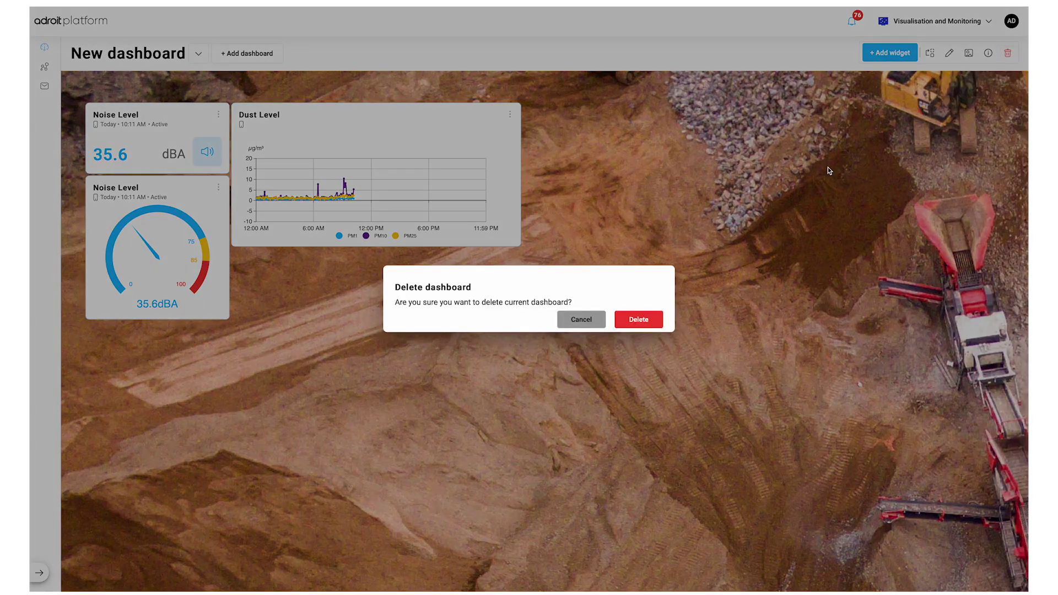
left_click(582, 326)
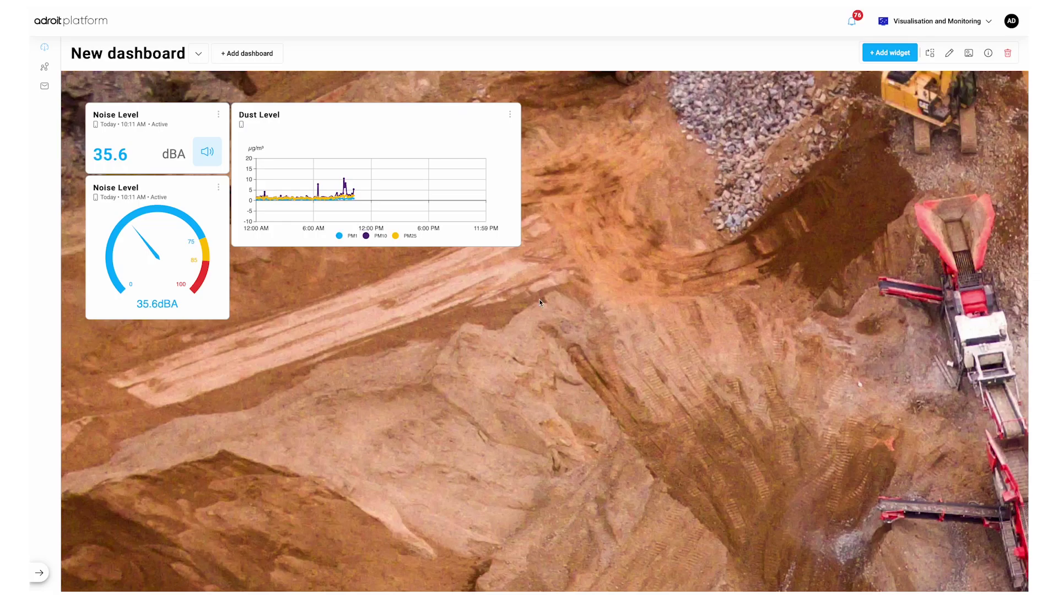
left_click(52, 70)
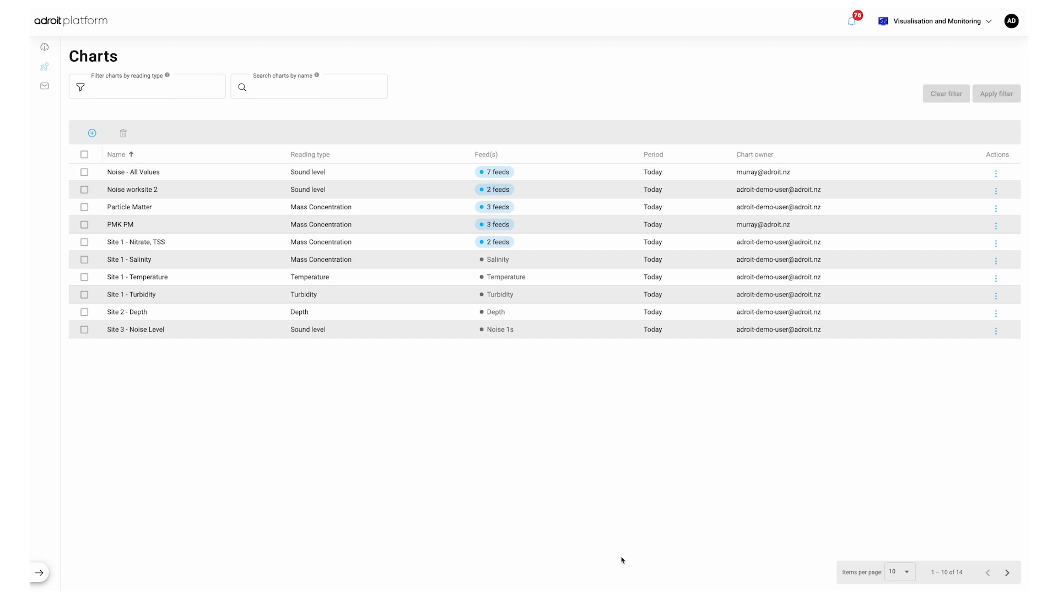
Step: Start a new line chart named 'Noise Level'
left_click(92, 133)
left_click(122, 160)
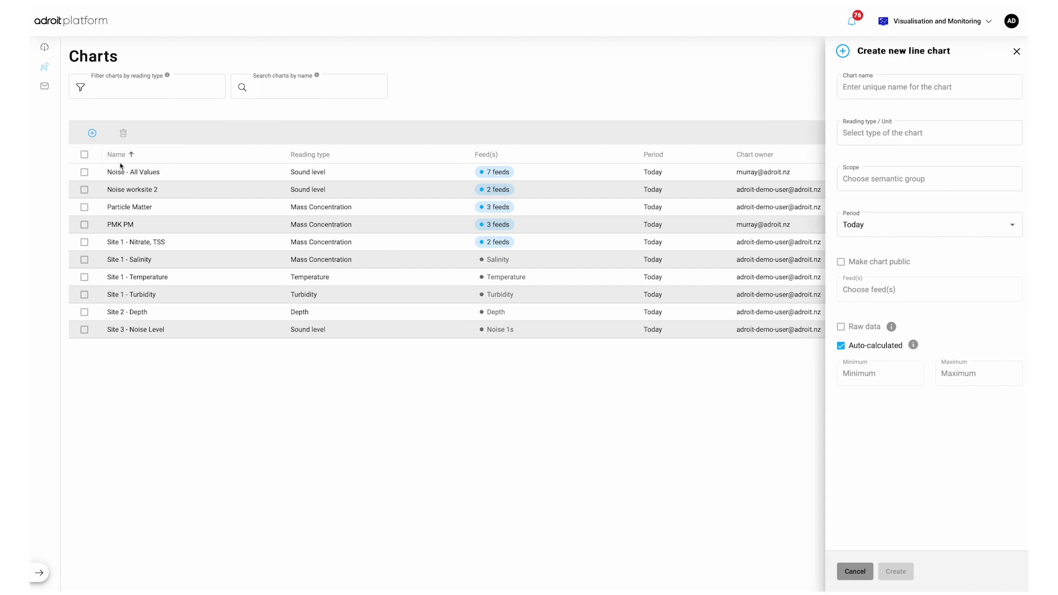
left_click(853, 83)
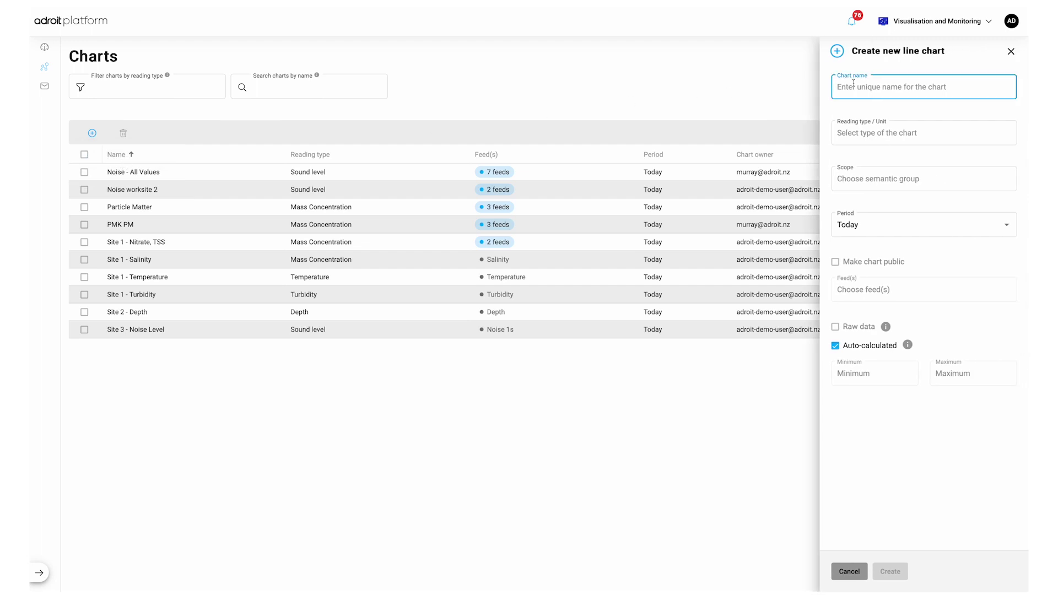
type("Noise Level")
Step: Set reading type to Weighted Decibels (dBA) and scope to Noise/Dust Monitoring Solution
left_click(861, 133)
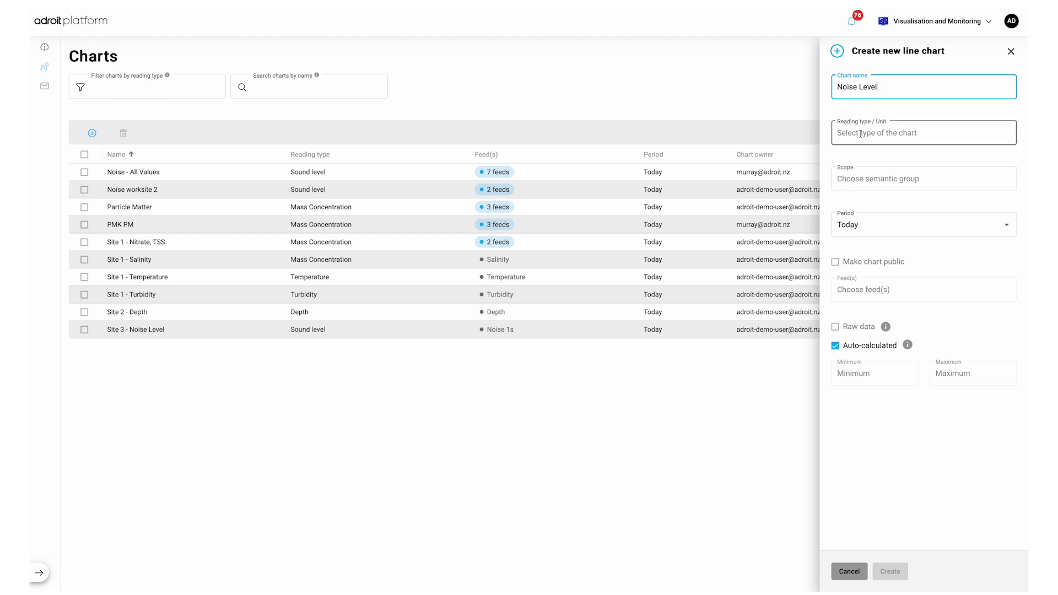
type("weight")
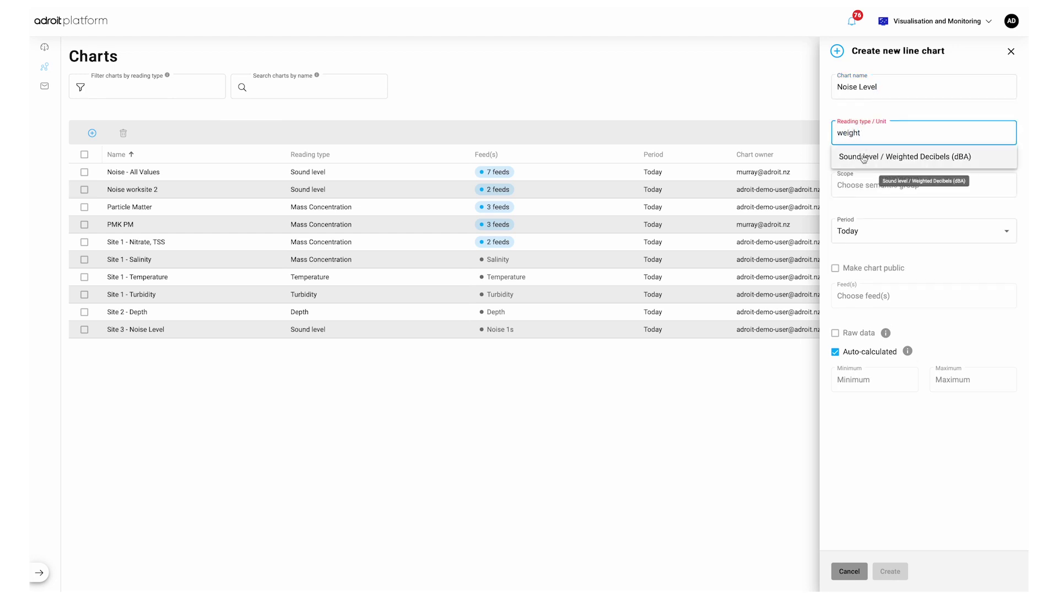
left_click(867, 157)
left_click(860, 177)
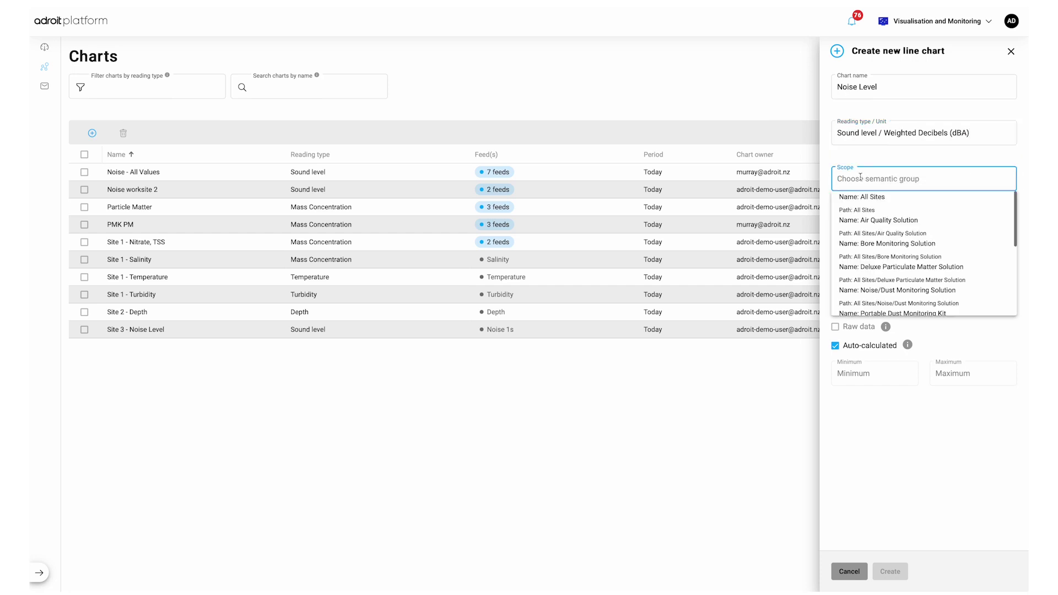
type("Noise")
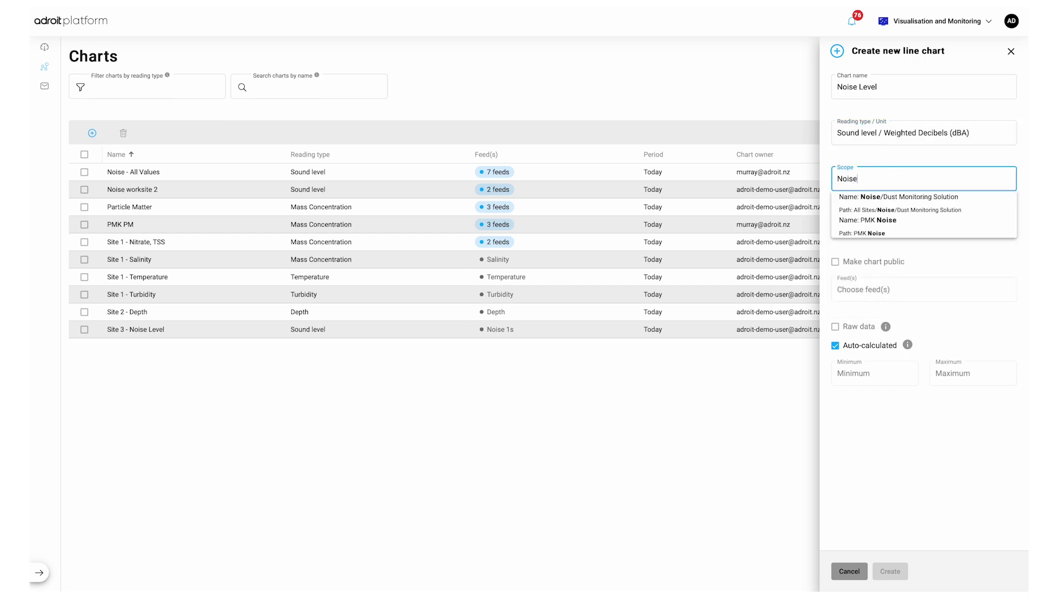
left_click(859, 199)
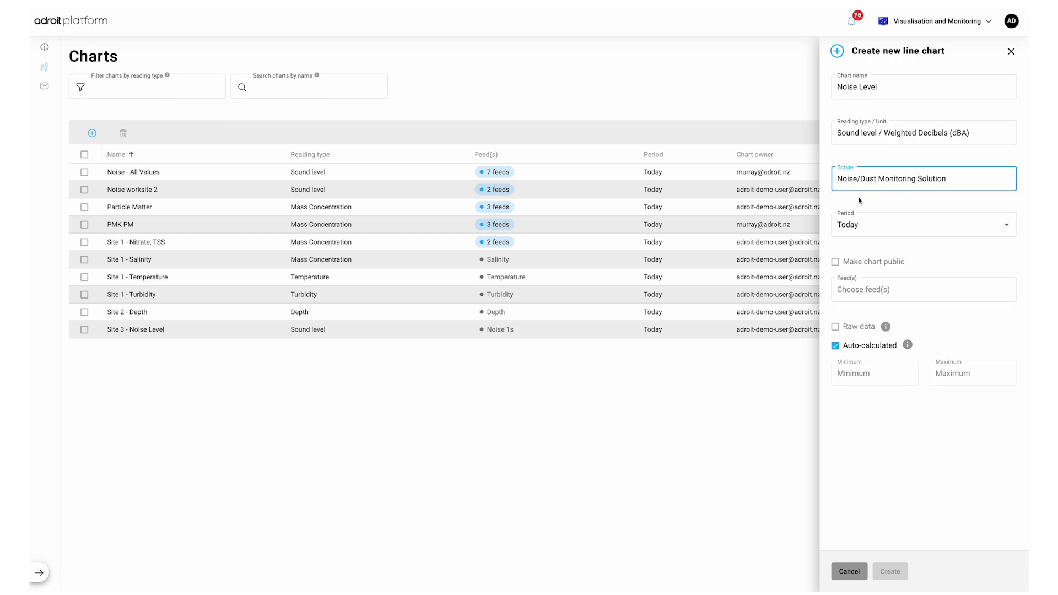
Step: Set the chart period to Last week and make the chart public
left_click(860, 226)
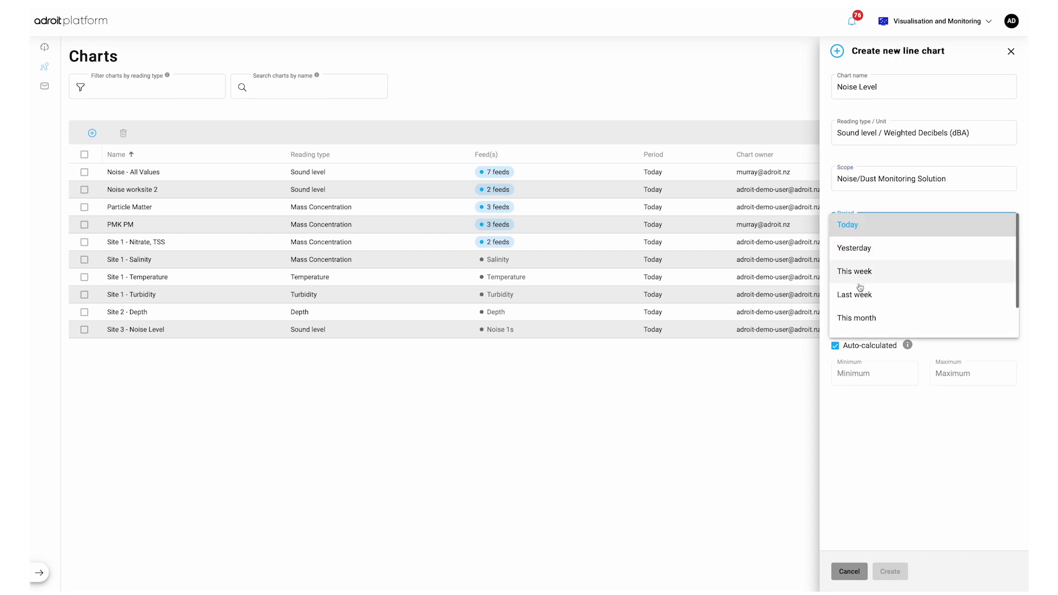
scroll(861, 316, "down", 1)
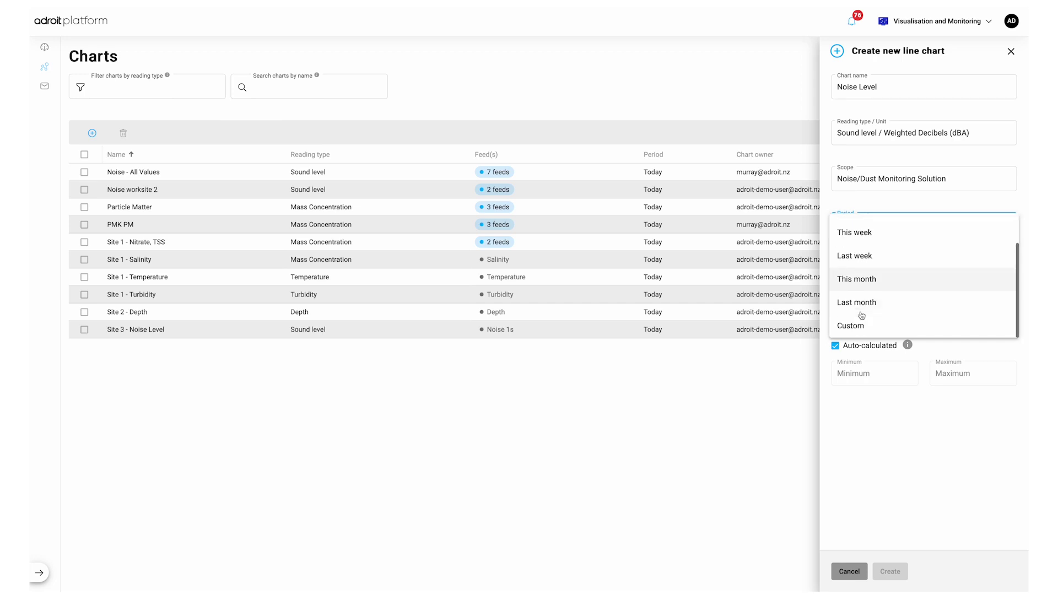
left_click(862, 327)
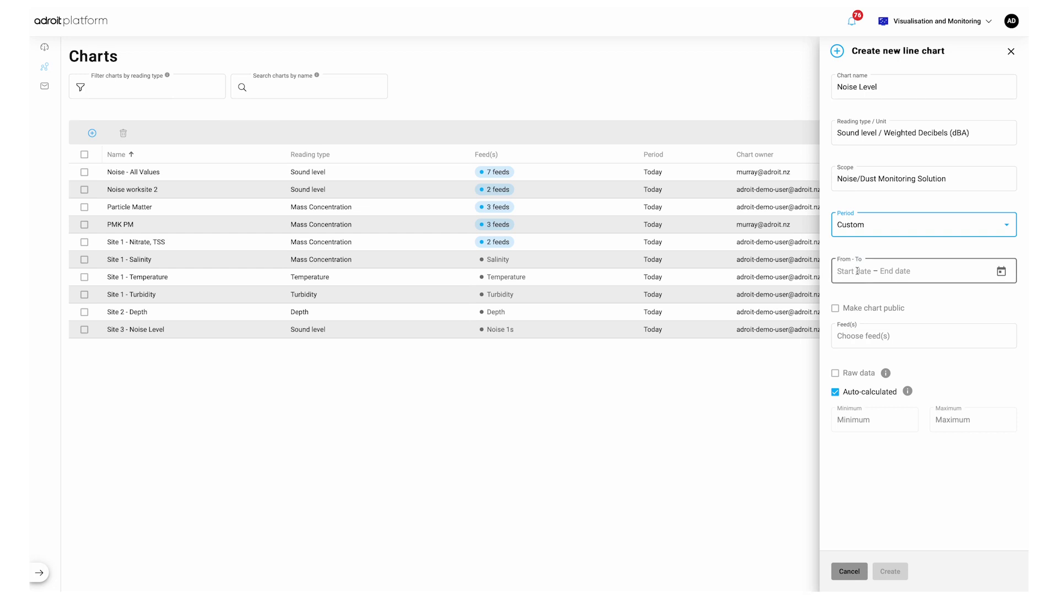
left_click(857, 271)
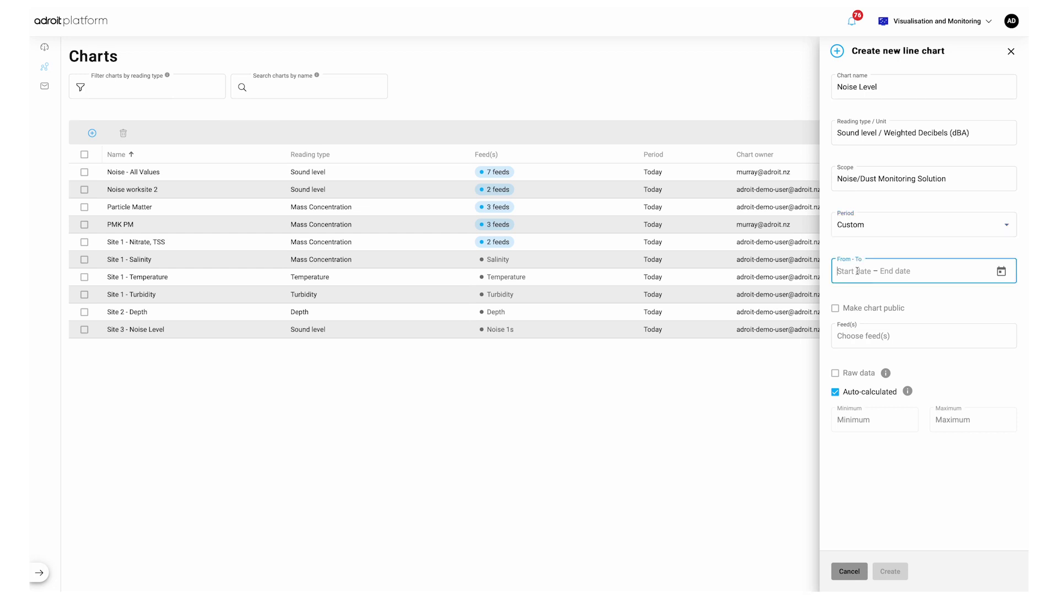
left_click(999, 270)
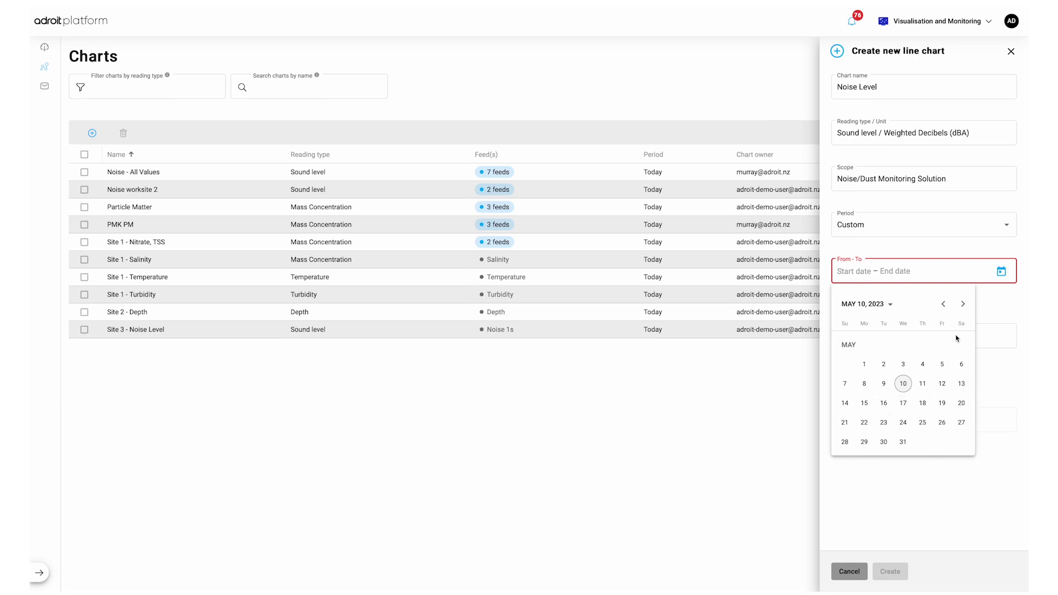
left_click(1002, 272)
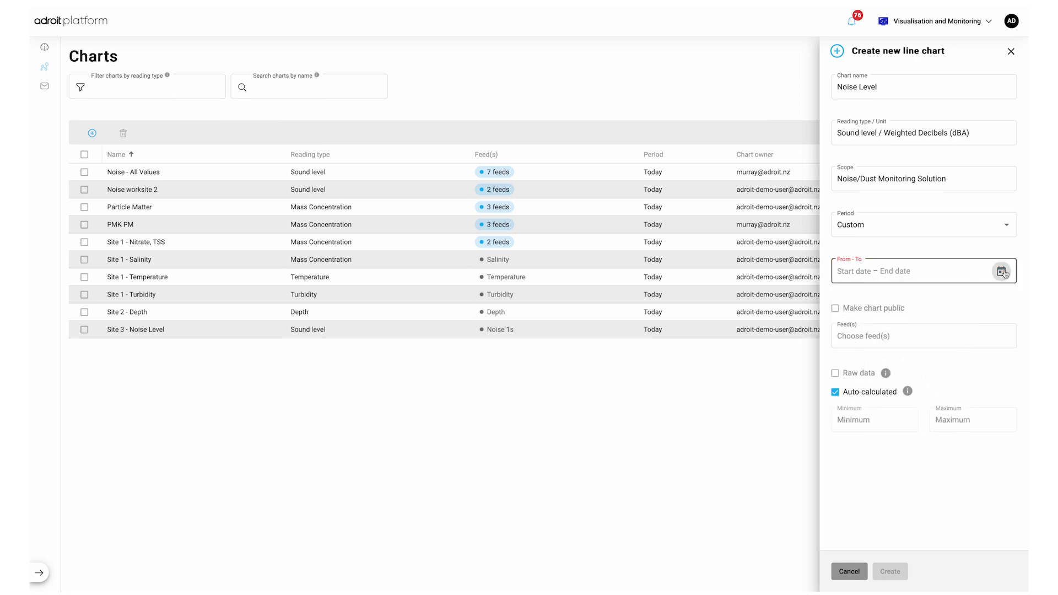
left_click(900, 225)
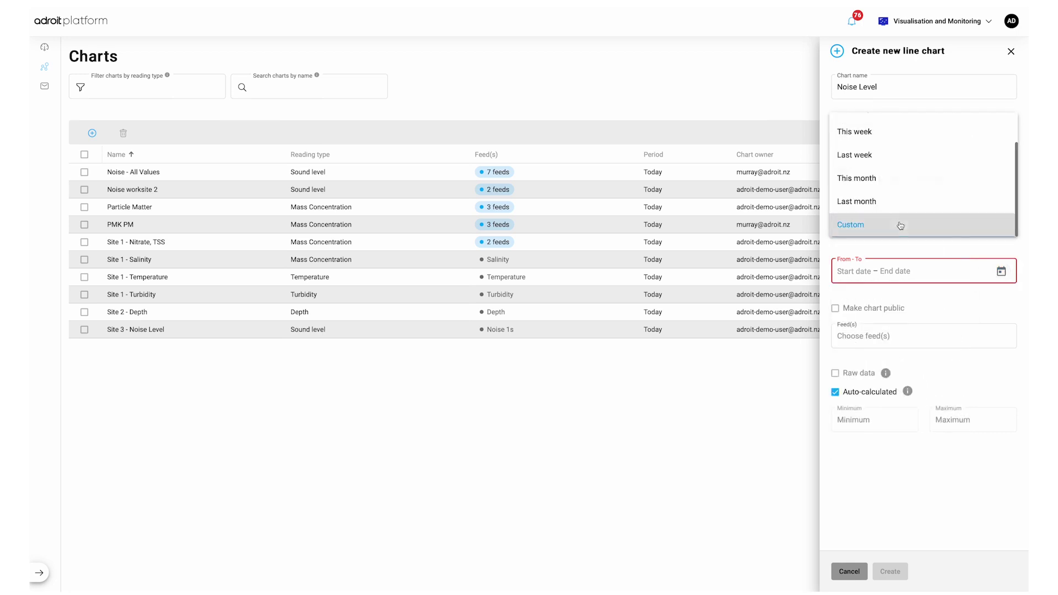
left_click(886, 154)
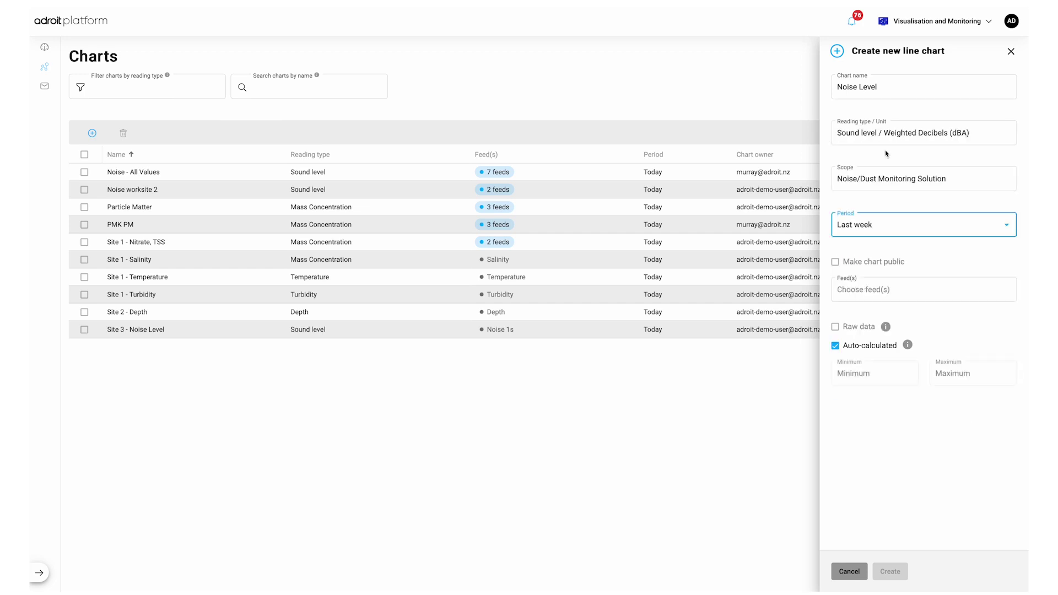
left_click(881, 265)
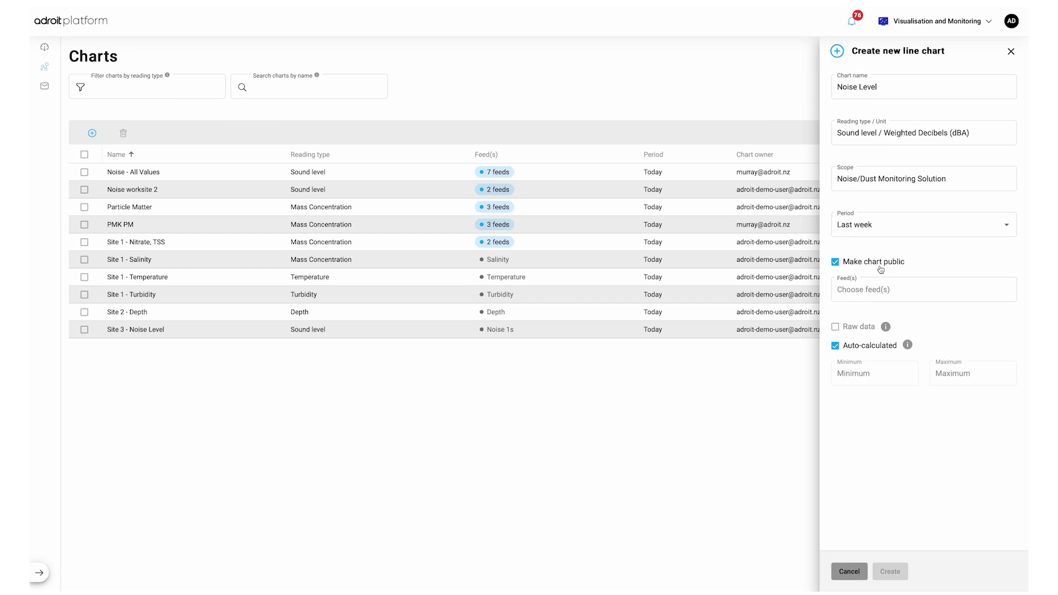
Step: Add the Noise 125ms and Noise 1s feeds, colouring Noise 125ms lime #AEE800
left_click(879, 289)
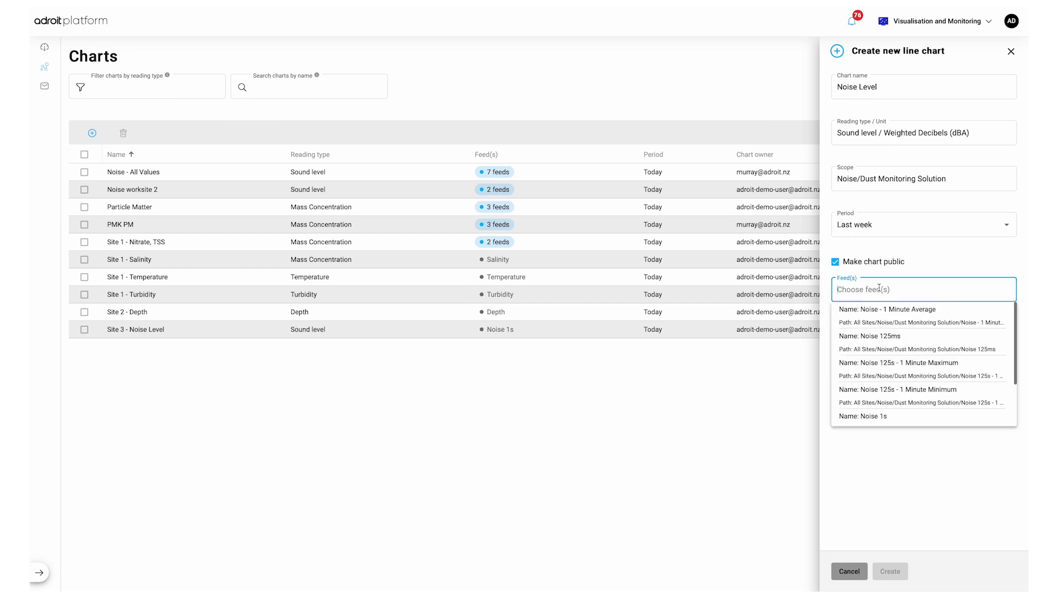
left_click(875, 342)
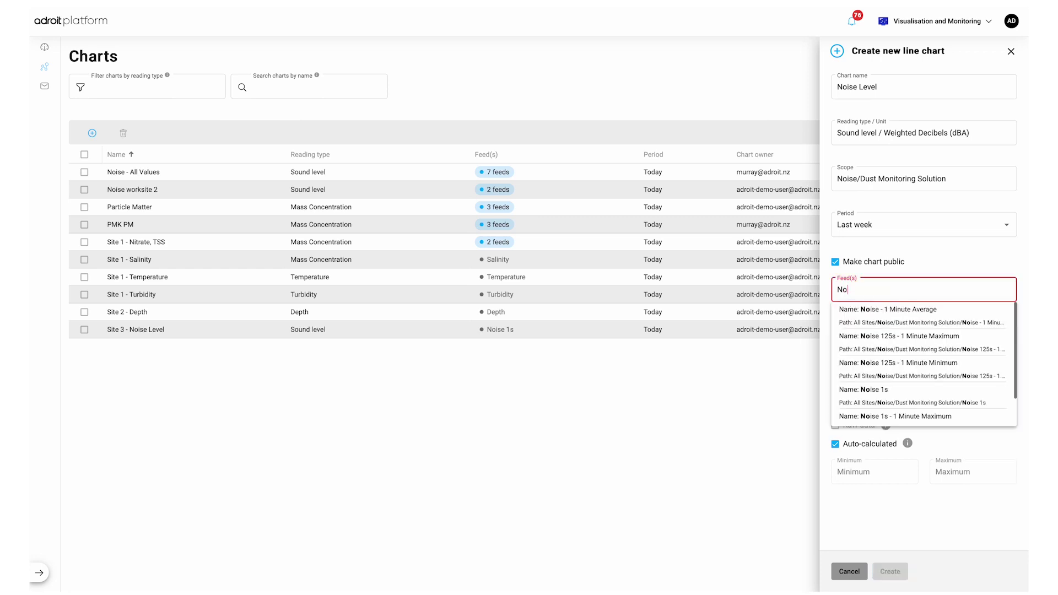
type("ise")
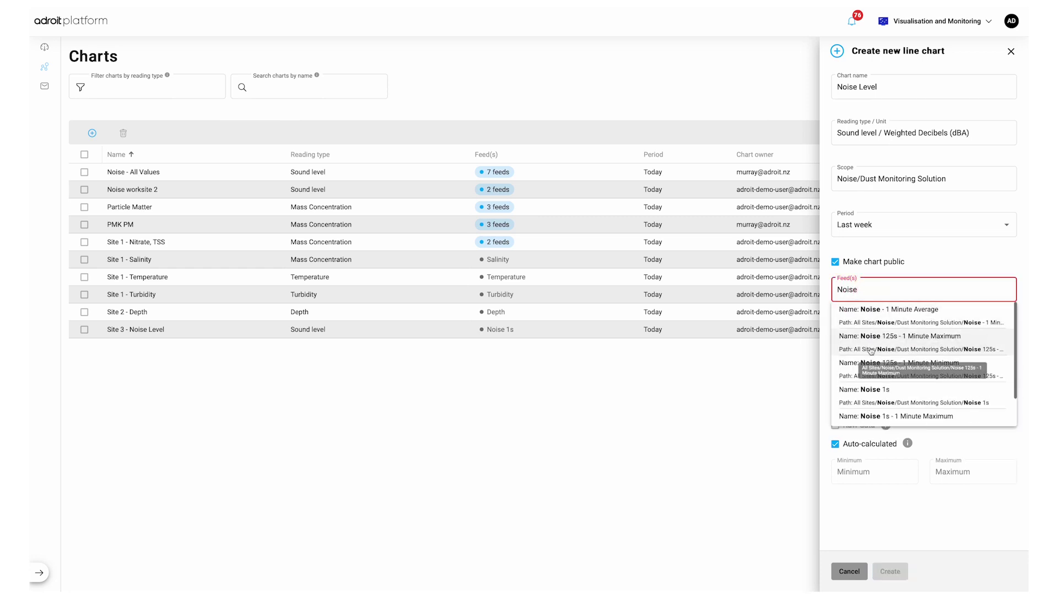
left_click(870, 392)
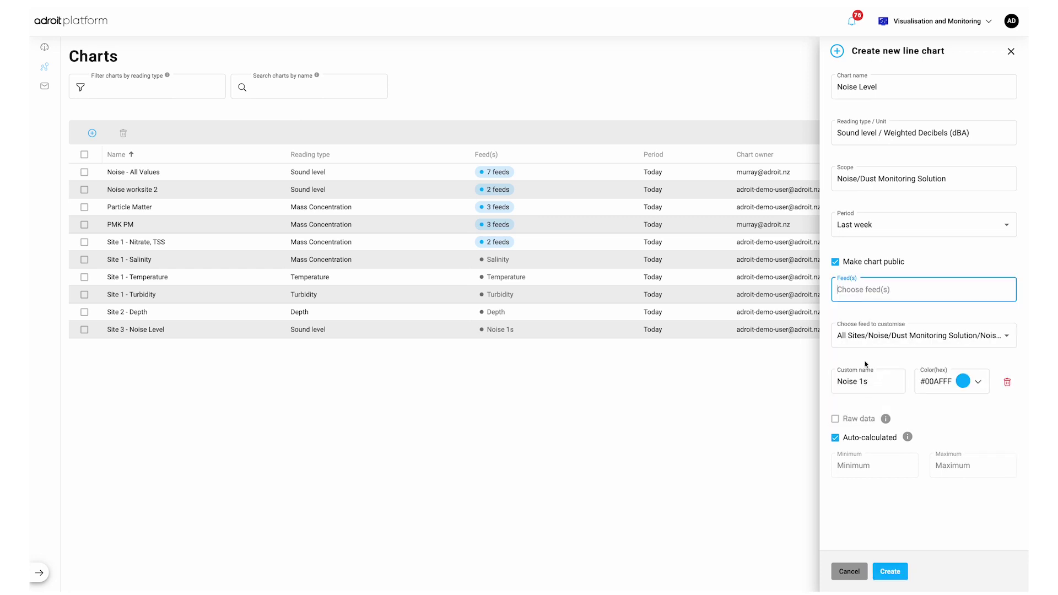
left_click(866, 337)
left_click(865, 319)
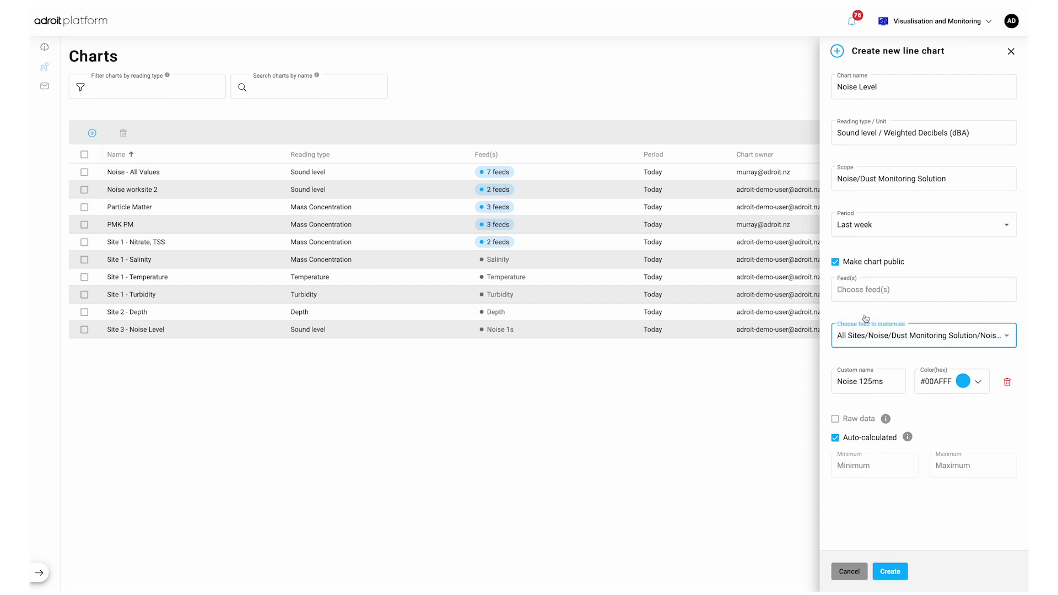
left_click(978, 383)
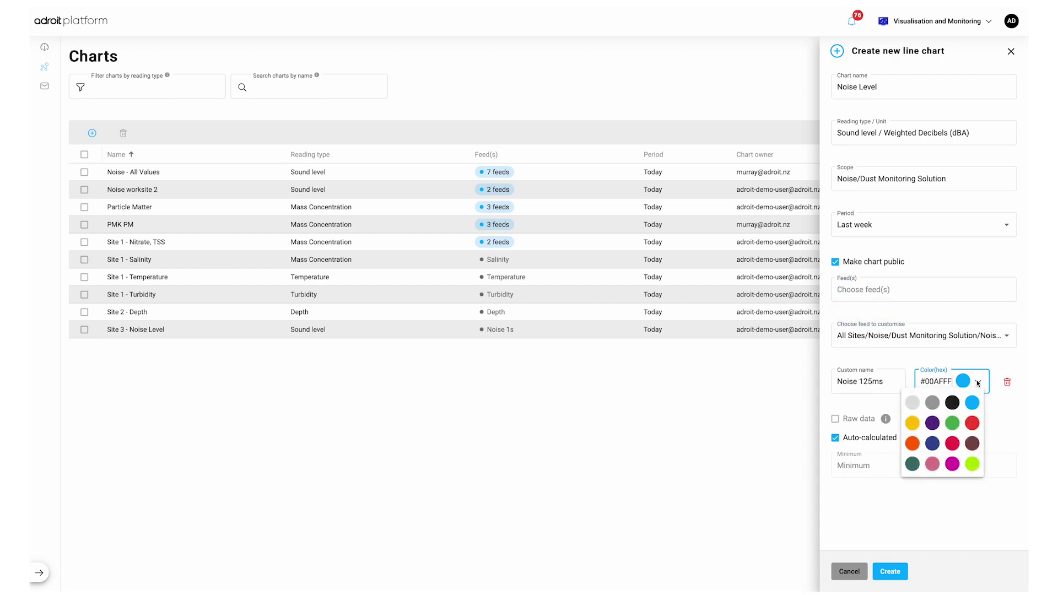
left_click(973, 464)
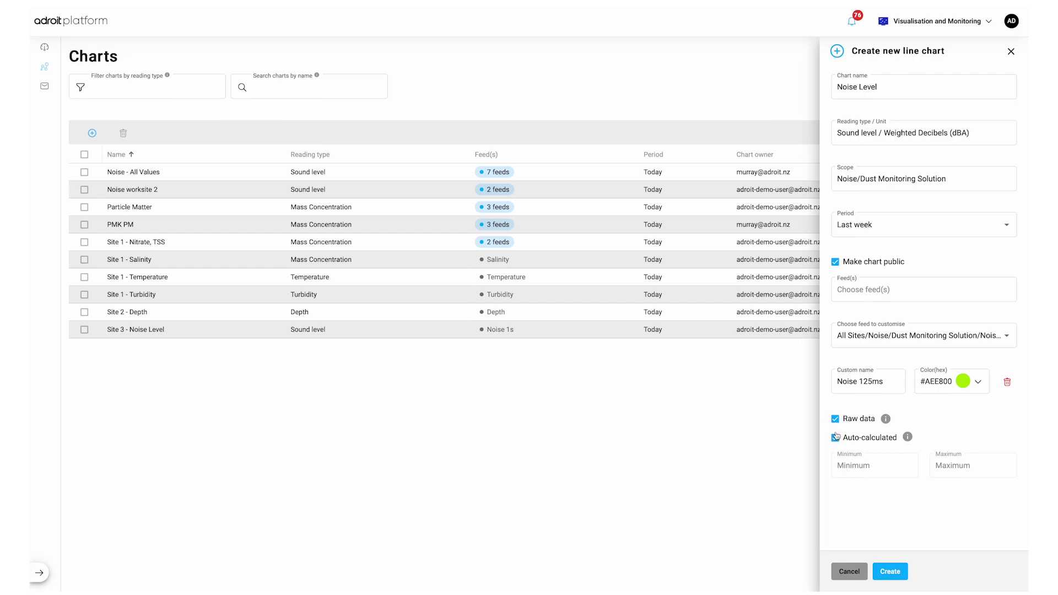
Step: Keep auto-calculated y-axis limits and create the Noise Level chart
left_click(835, 438)
left_click(857, 461)
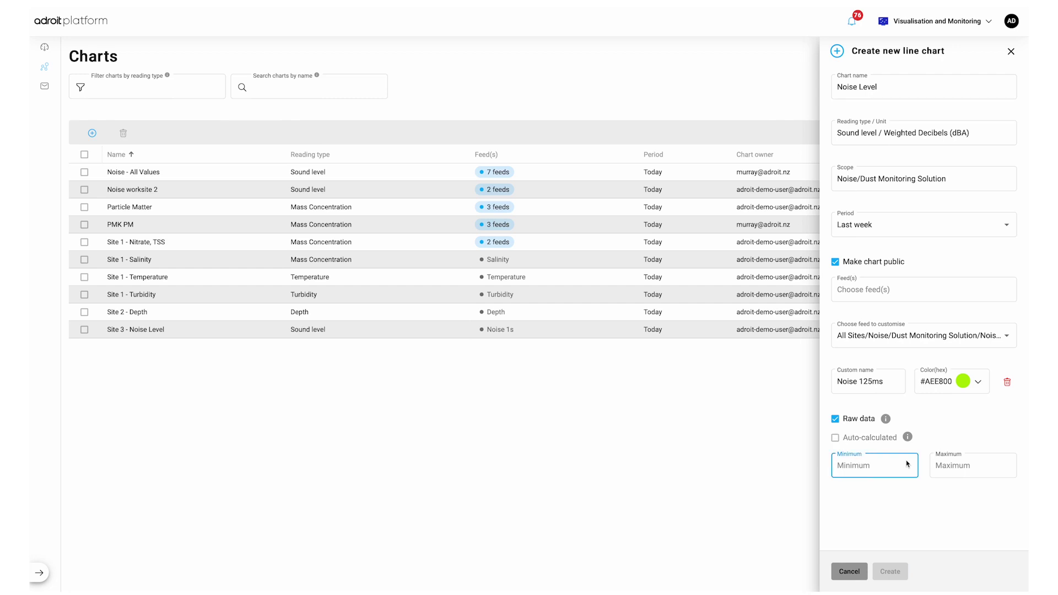
left_click(947, 463)
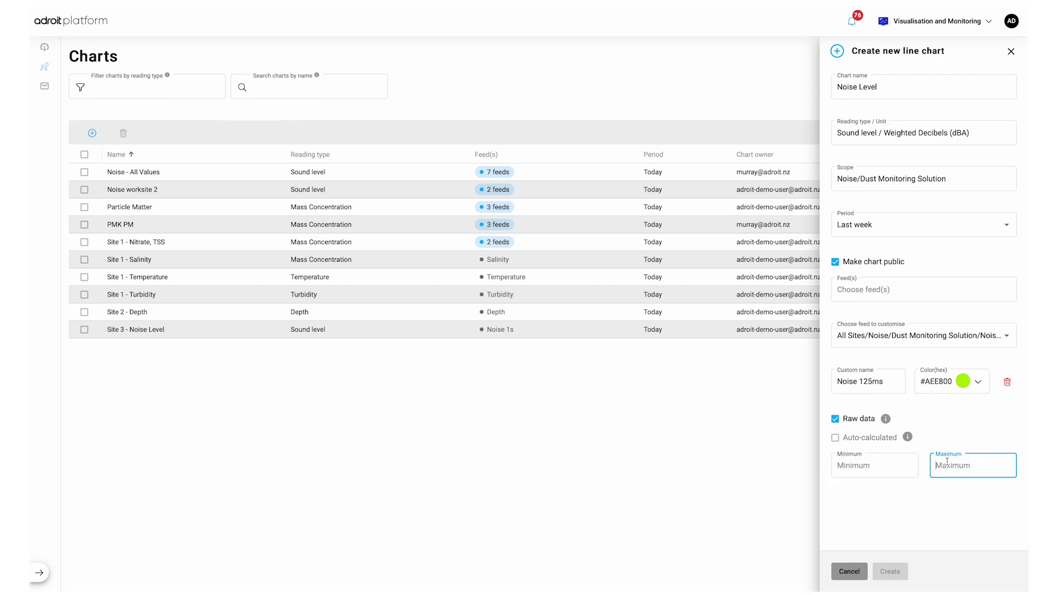
left_click(836, 438)
left_click(887, 575)
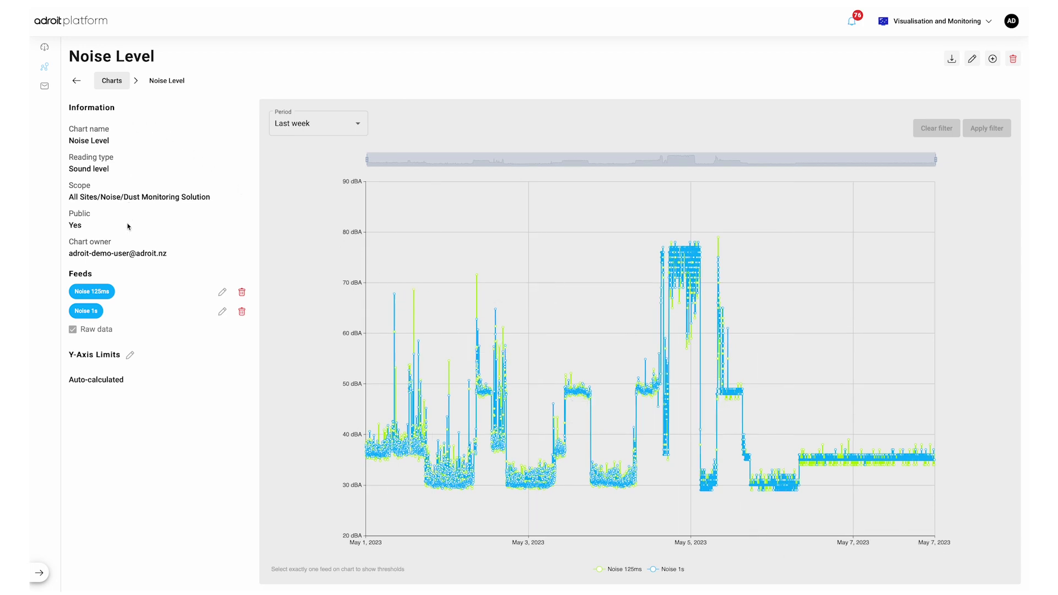
left_click(222, 292)
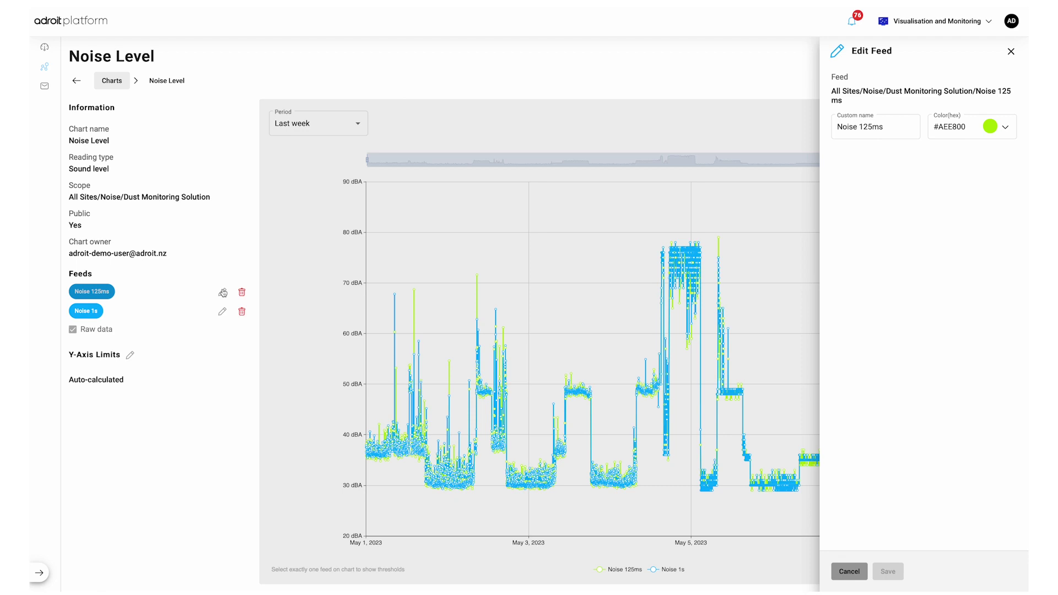
left_click(839, 569)
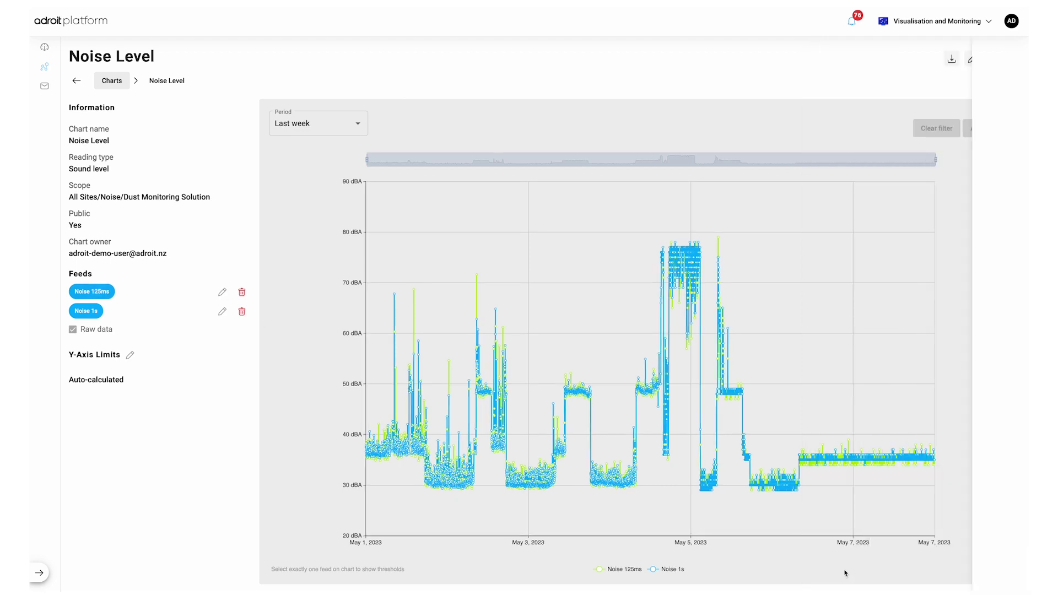
left_click(128, 355)
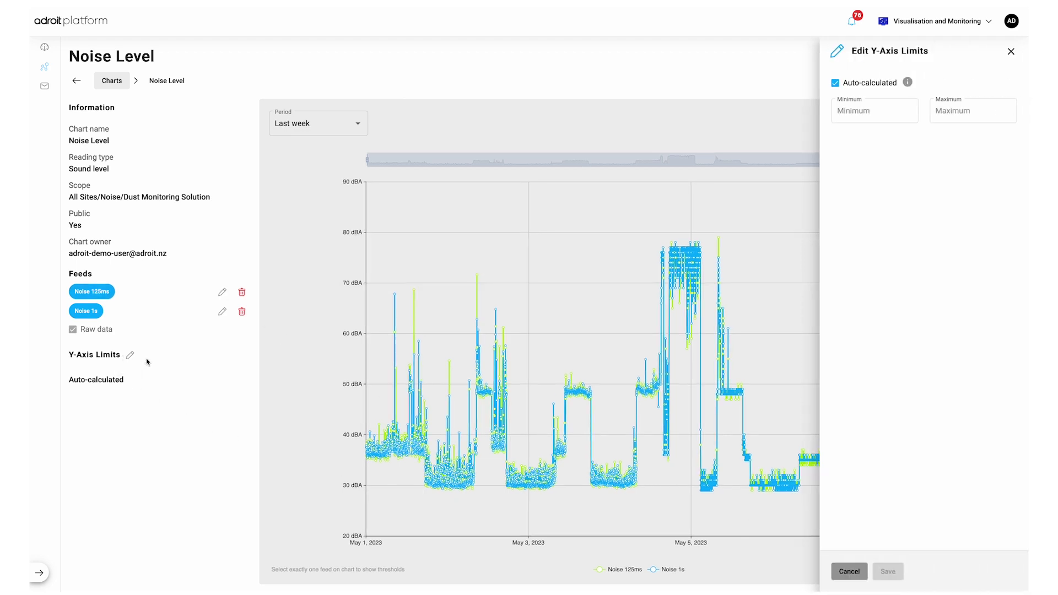
left_click(849, 570)
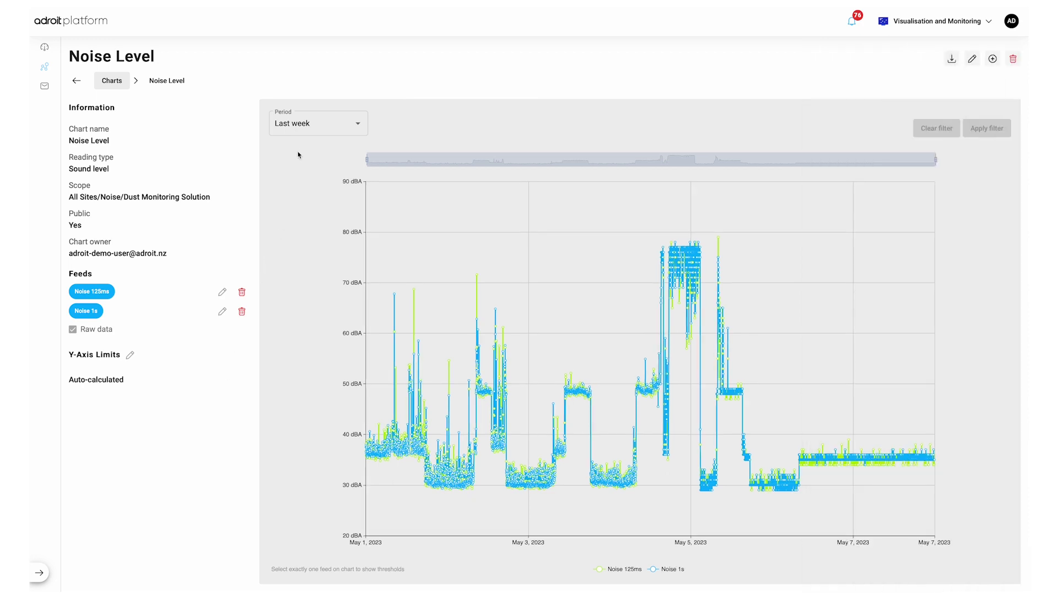
Step: Apply the This week period to the Noise Level chart
left_click(307, 125)
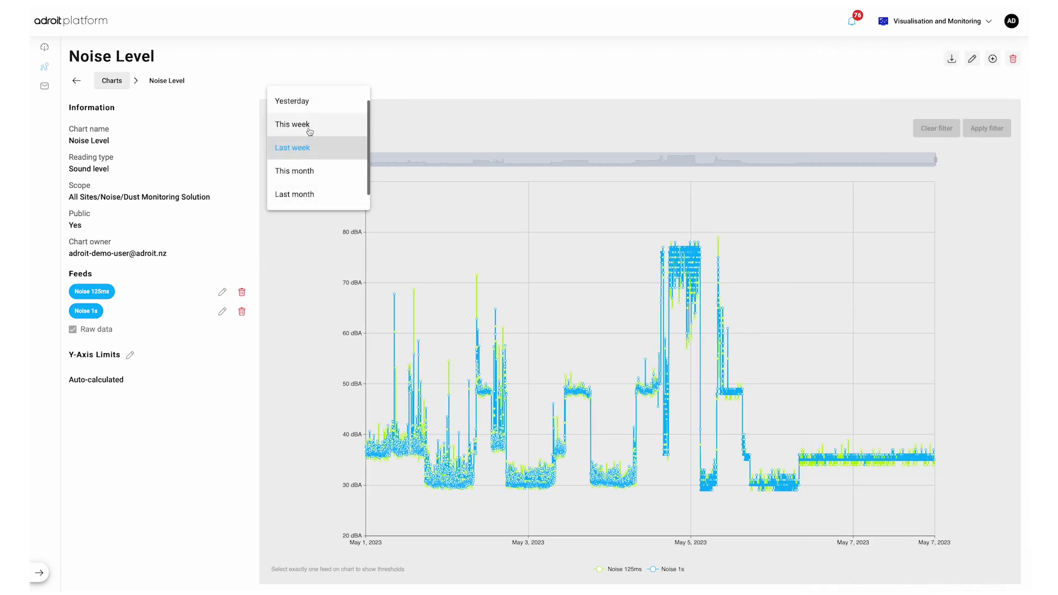
left_click(310, 132)
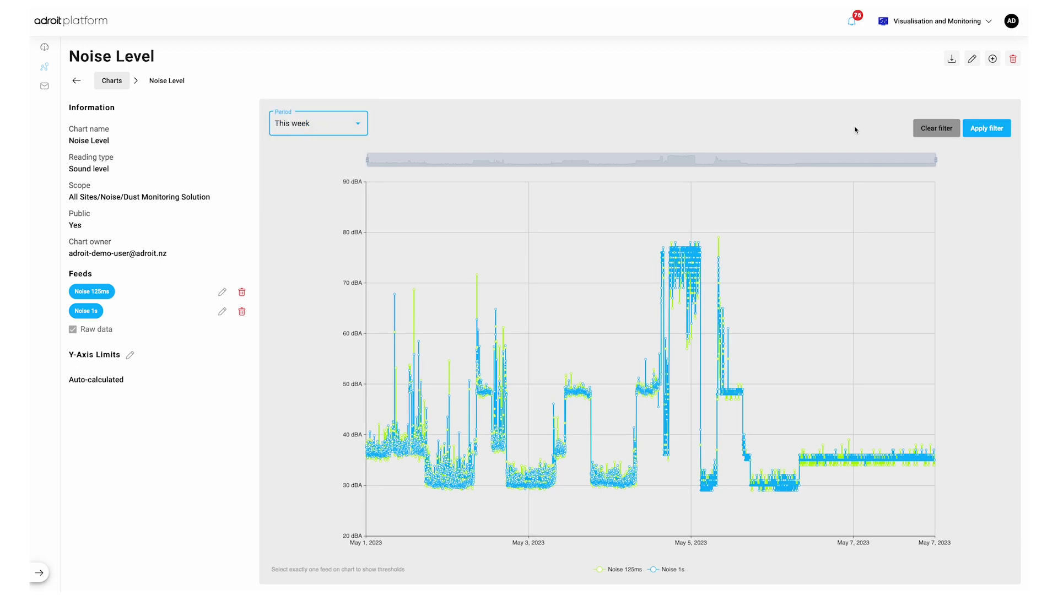
left_click(999, 128)
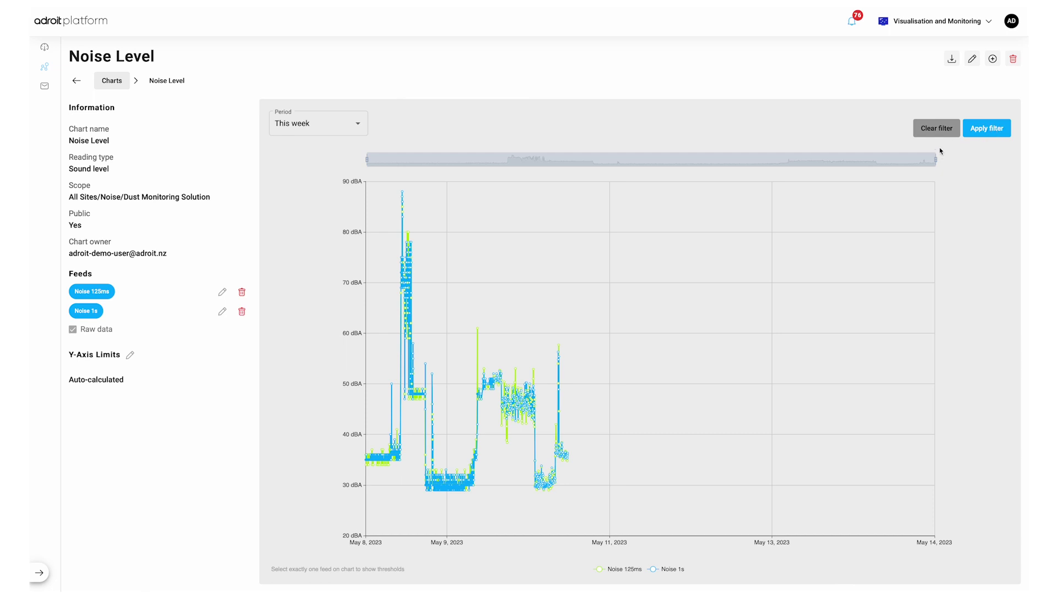
Step: Narrow the range to about May 8–10 and hide the Noise 125ms line
left_click_drag(936, 159, 509, 165)
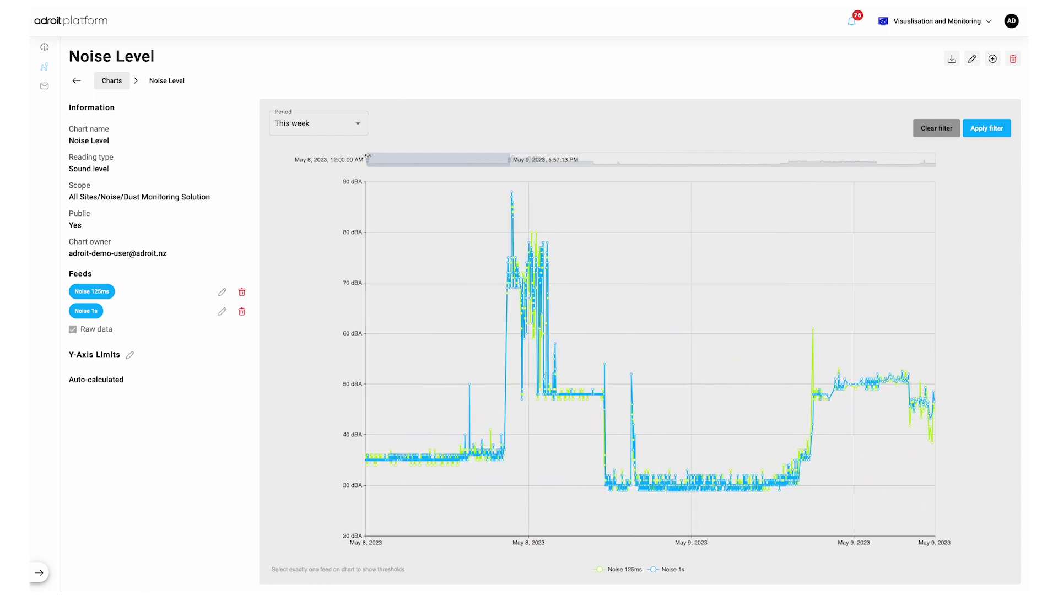
left_click_drag(367, 160, 479, 161)
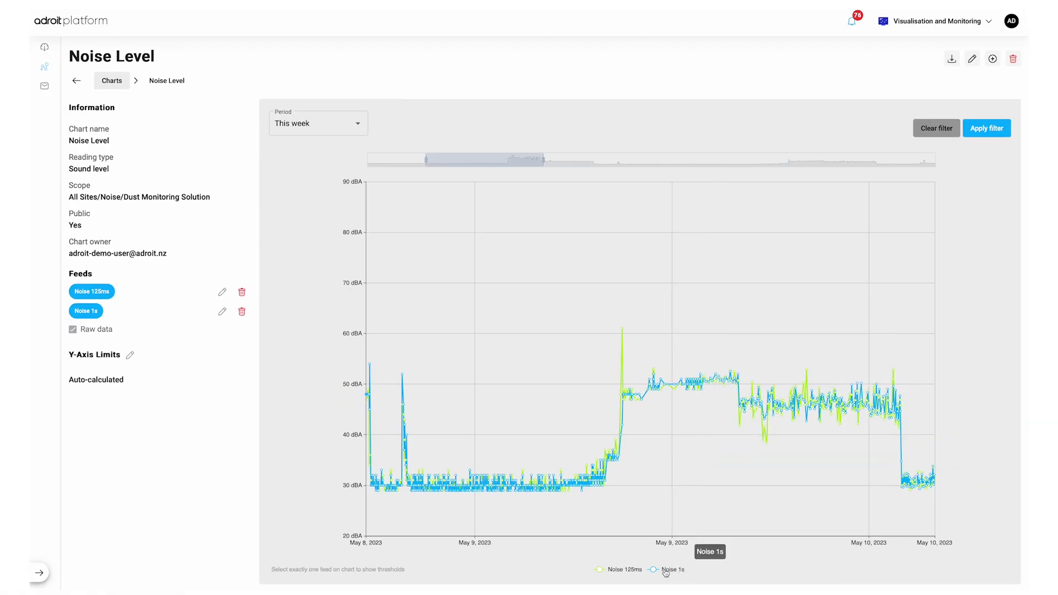
left_click(628, 571)
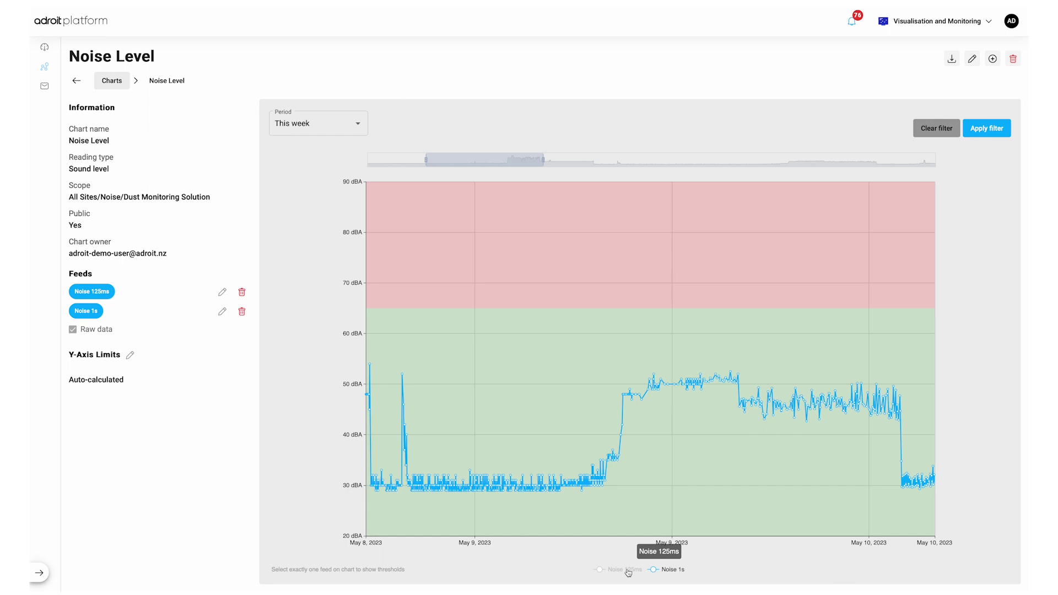
Step: Turn off Raw data for the Noise Level chart and save it
left_click(973, 62)
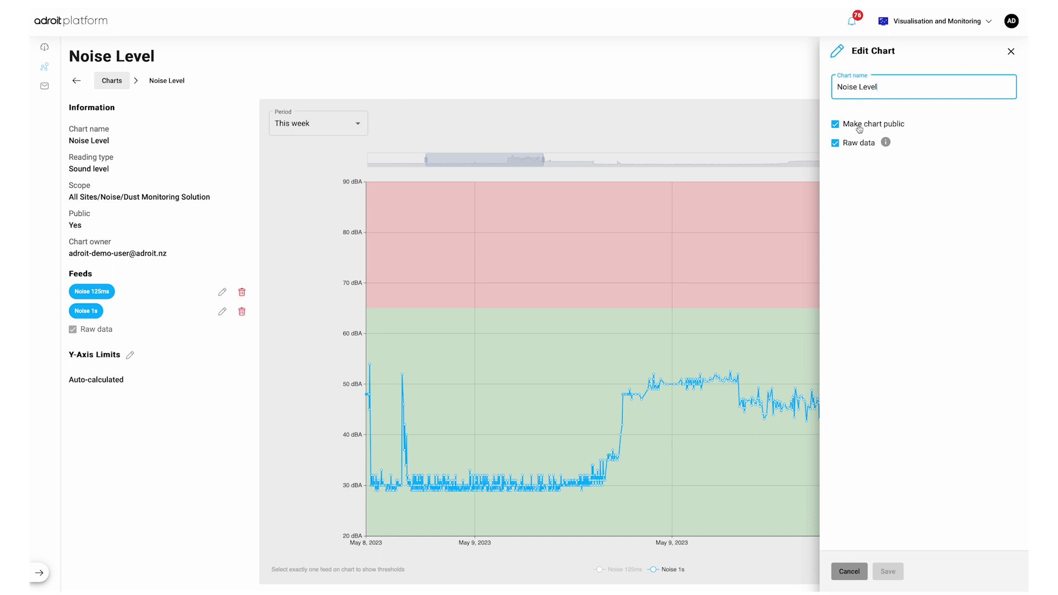
left_click(858, 144)
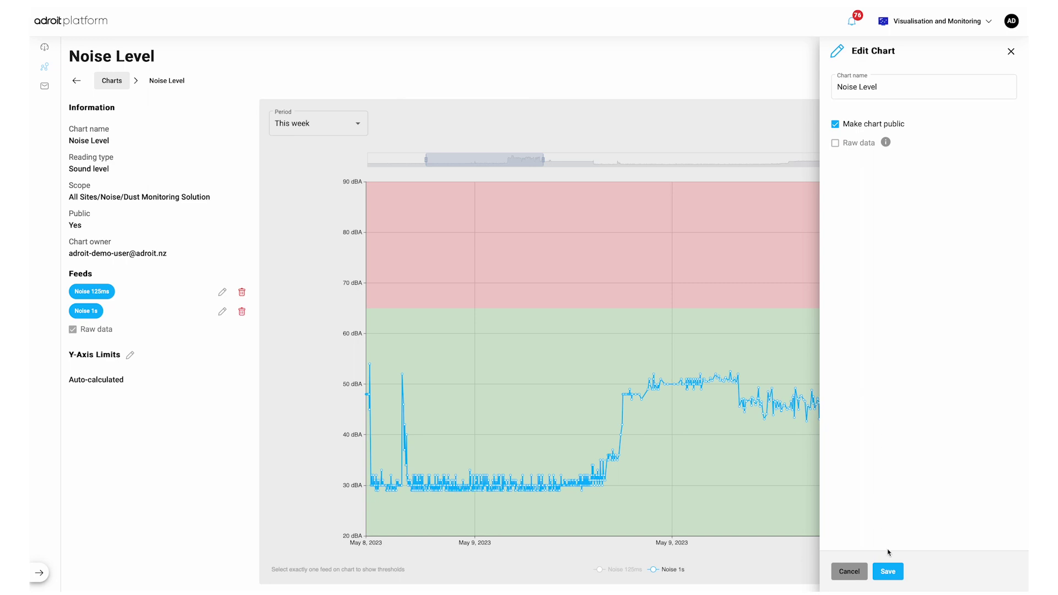
left_click(890, 571)
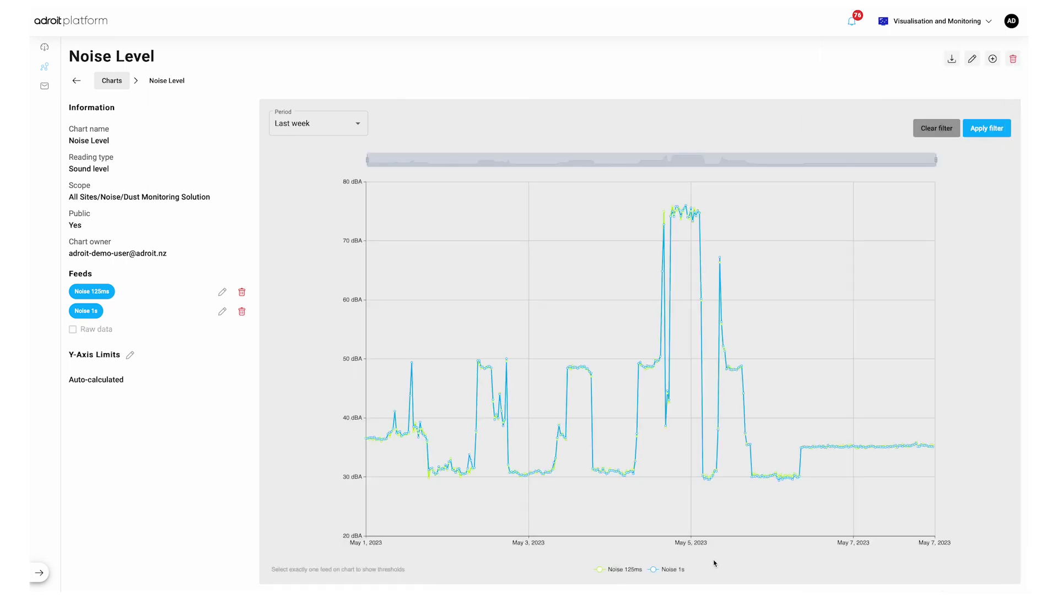
Step: Add the Noise - 1 Minute Average feed to Noise Level as a red #F44336 line
left_click(992, 60)
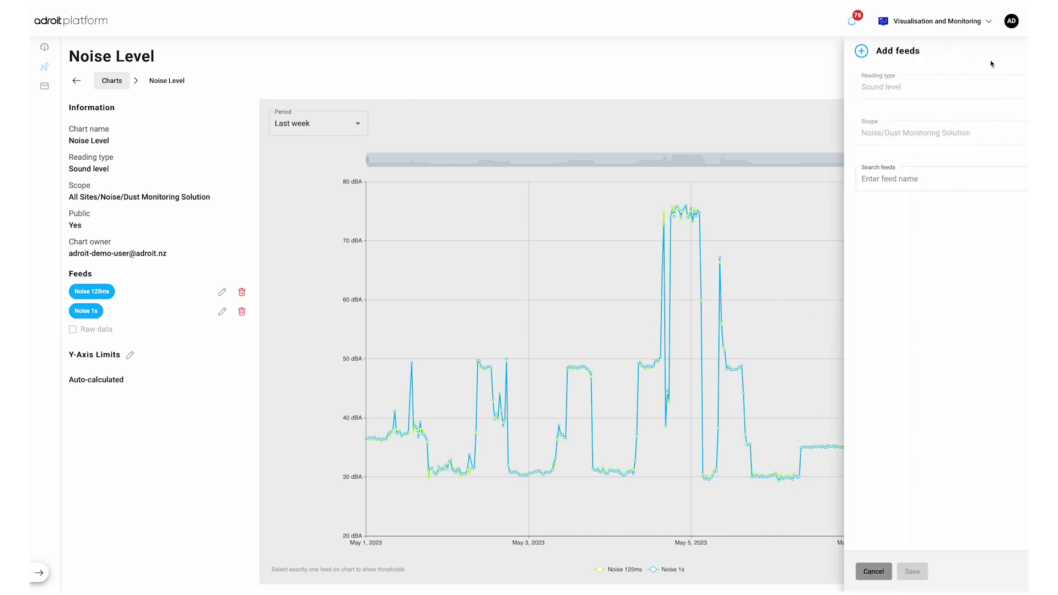
left_click(964, 178)
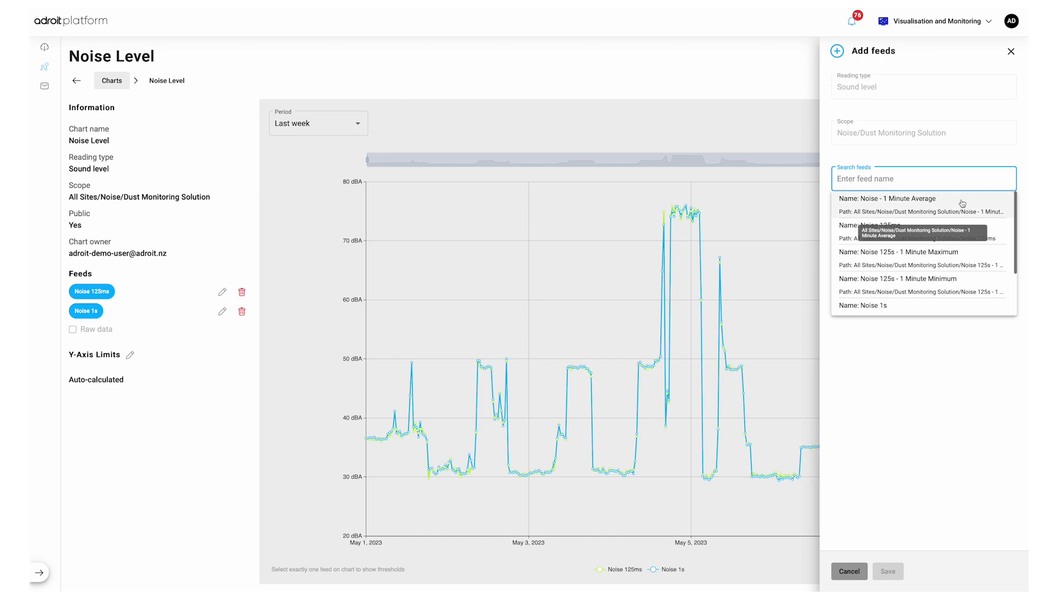
left_click(963, 204)
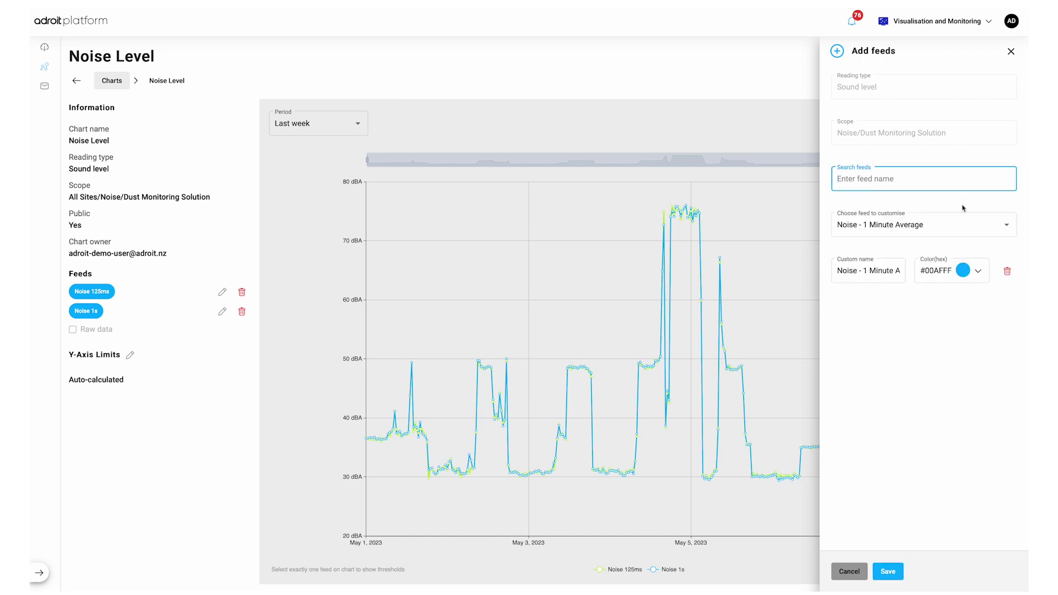
left_click(978, 270)
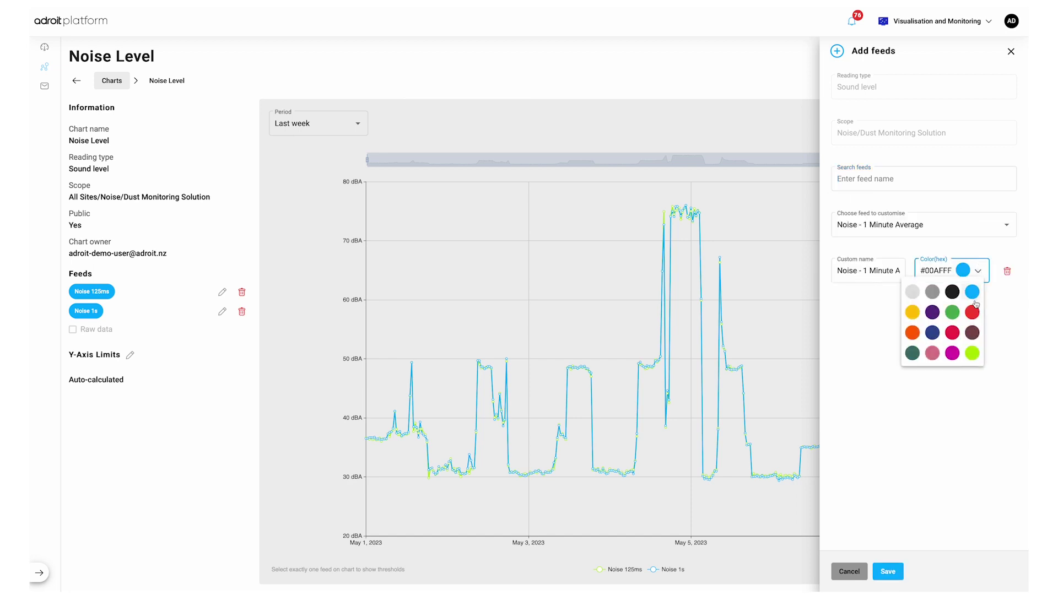
left_click(973, 312)
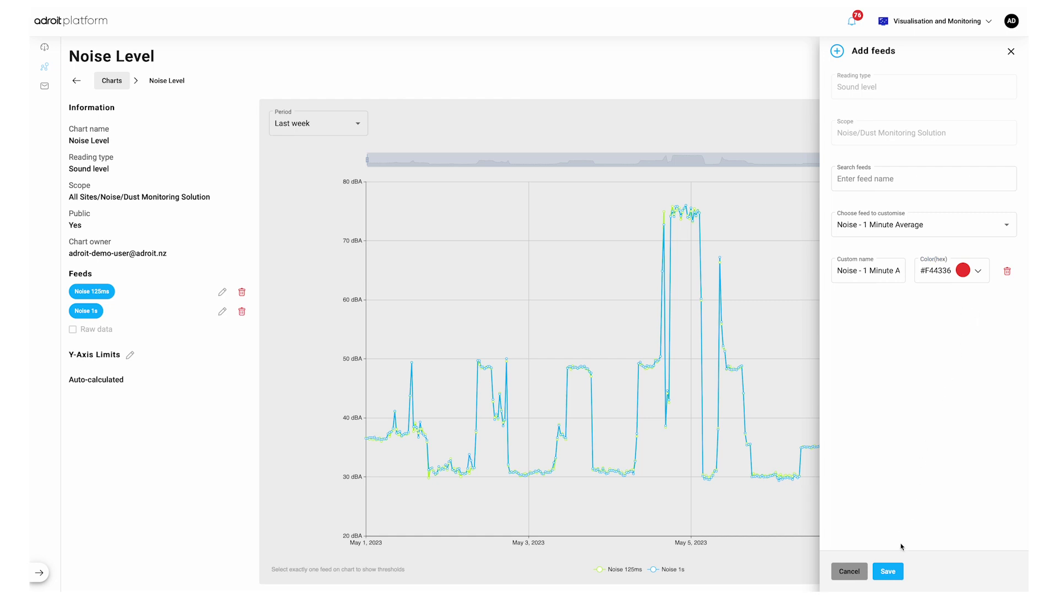
left_click(897, 571)
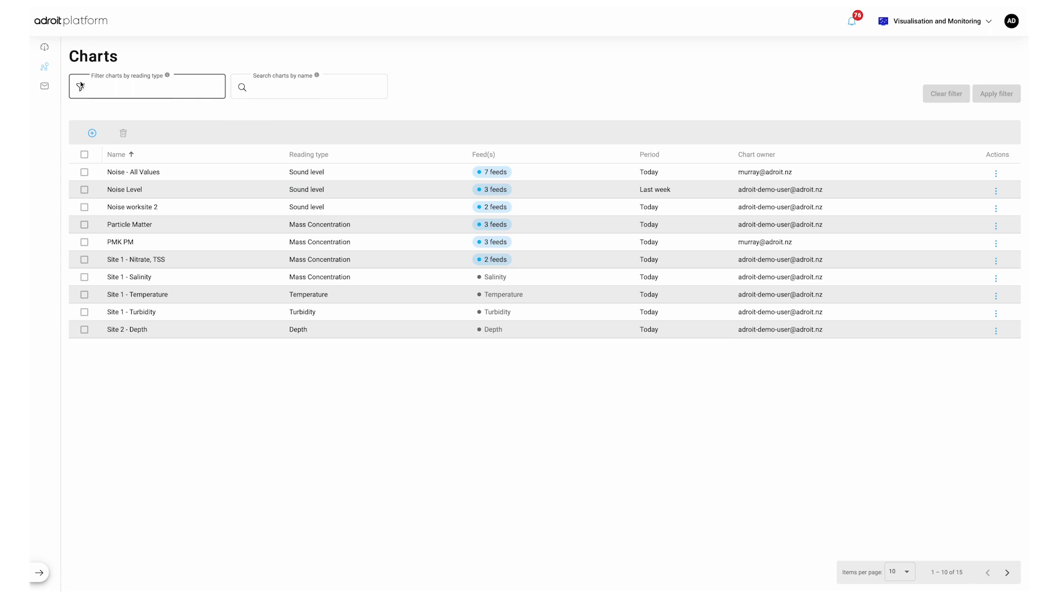
Step: Go to the Messages page from the left sidebar
left_click(46, 87)
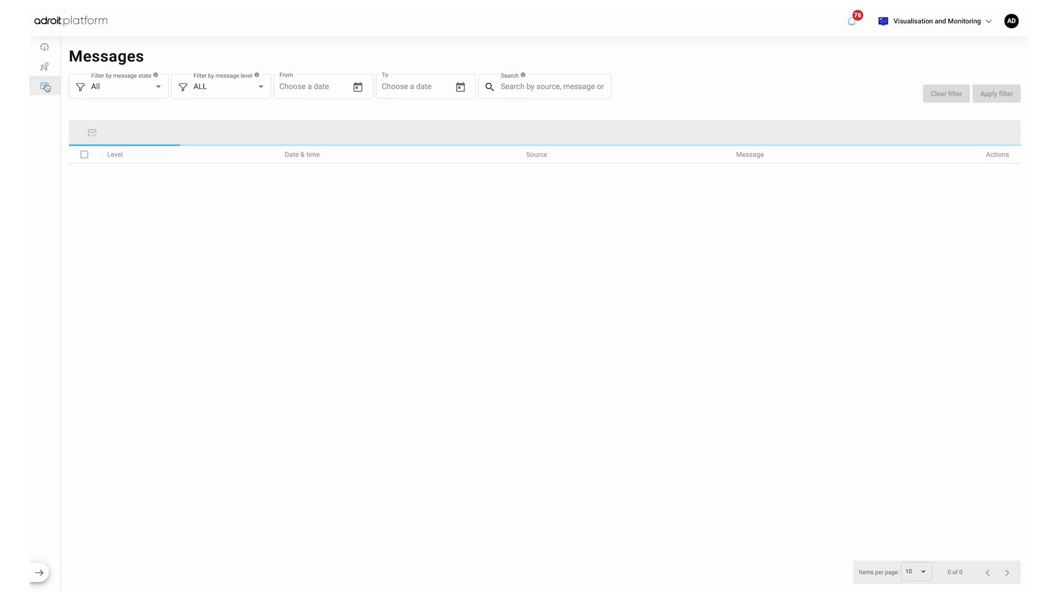